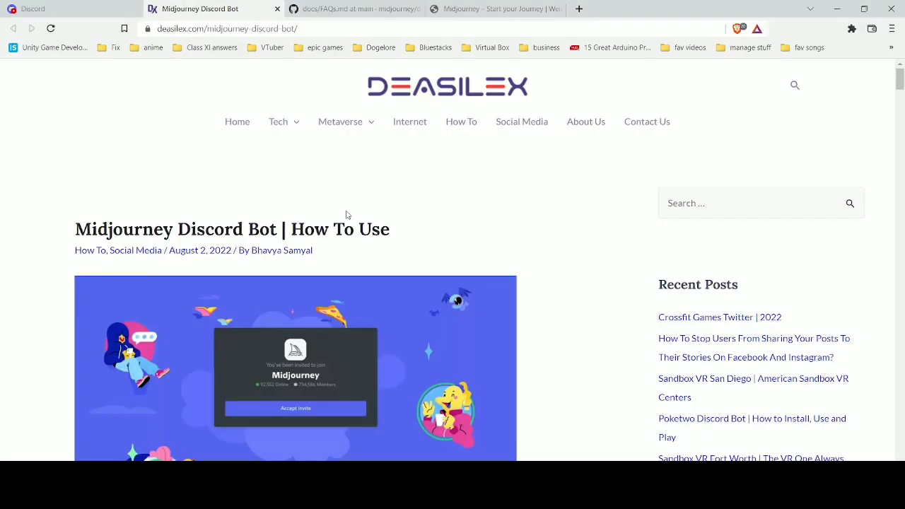
# Step: Scroll the deasilex article to its FAQ and select the 'How Do I Add Midjourney To Discord?' answer
pyautogui.scroll(-20, 348, 214)
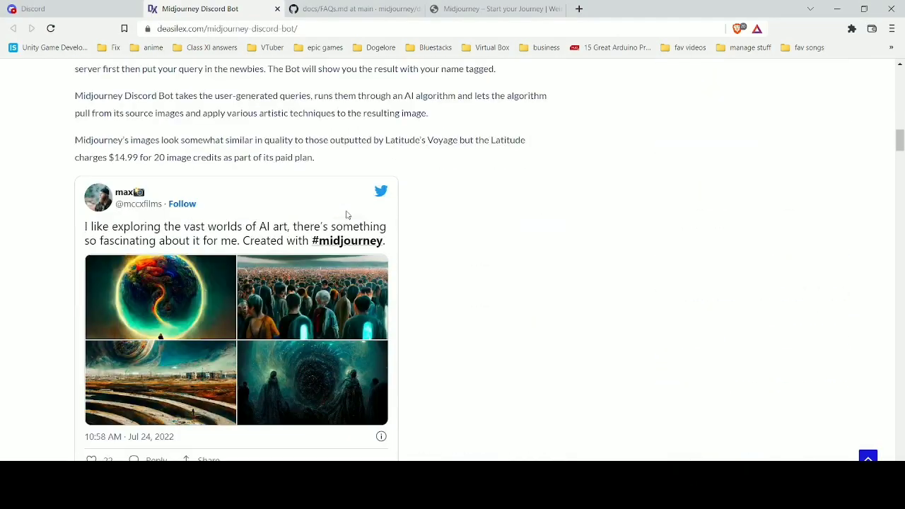
pyautogui.scroll(-20, 347, 214)
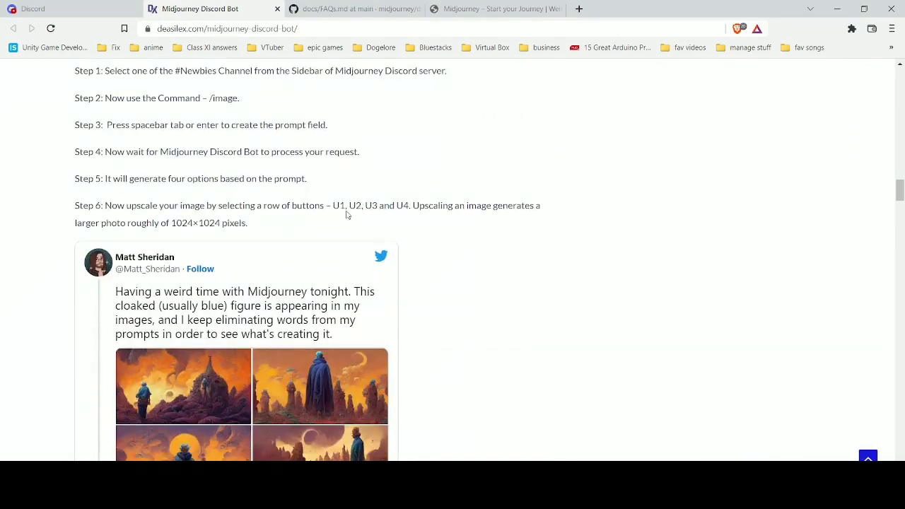
pyautogui.scroll(-20, 347, 214)
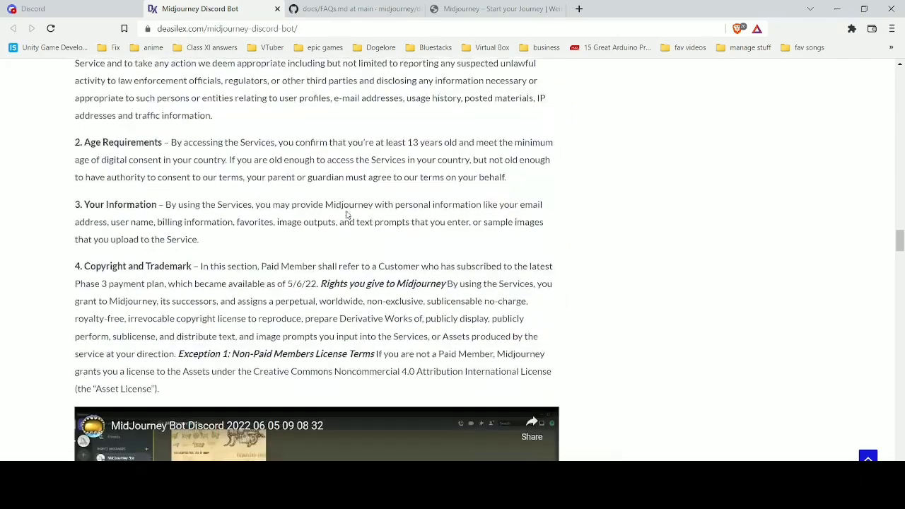
pyautogui.scroll(-20, 347, 214)
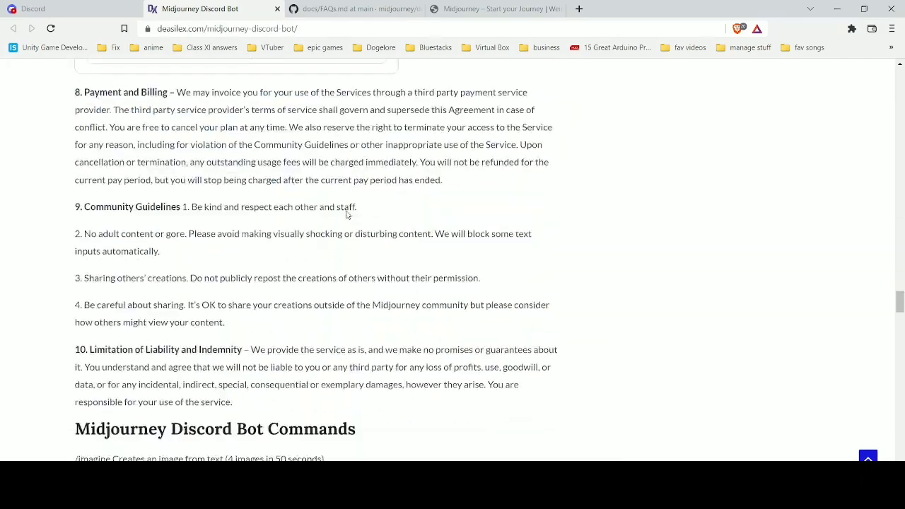
pyautogui.scroll(-20, 346, 214)
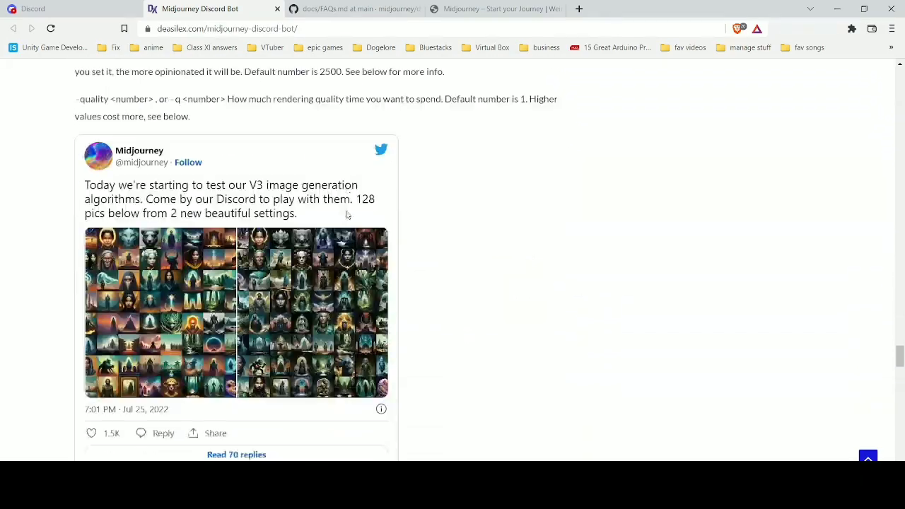
pyautogui.scroll(-10, 346, 215)
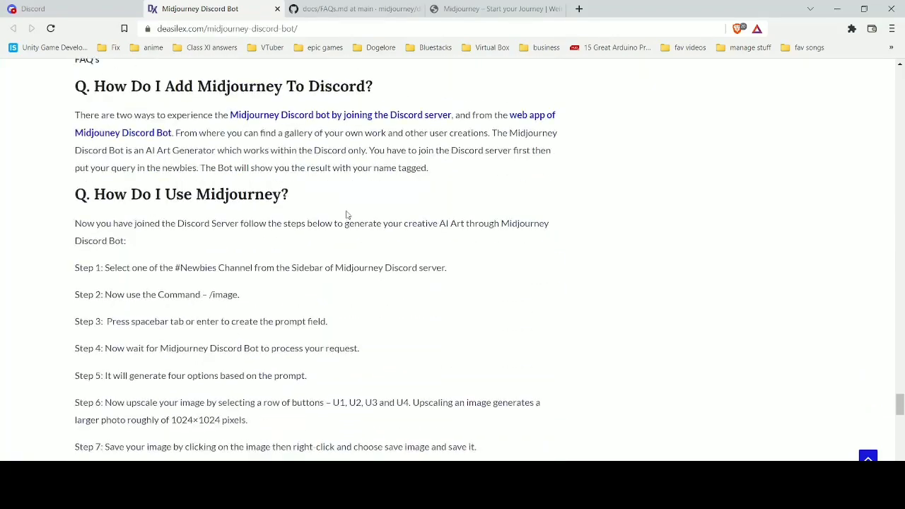
pyautogui.scroll(2, 347, 215)
pyautogui.moveTo(76, 205); pyautogui.dragTo(497, 291)
# Step: Clear the text selection on the article page
pyautogui.click(497, 291)
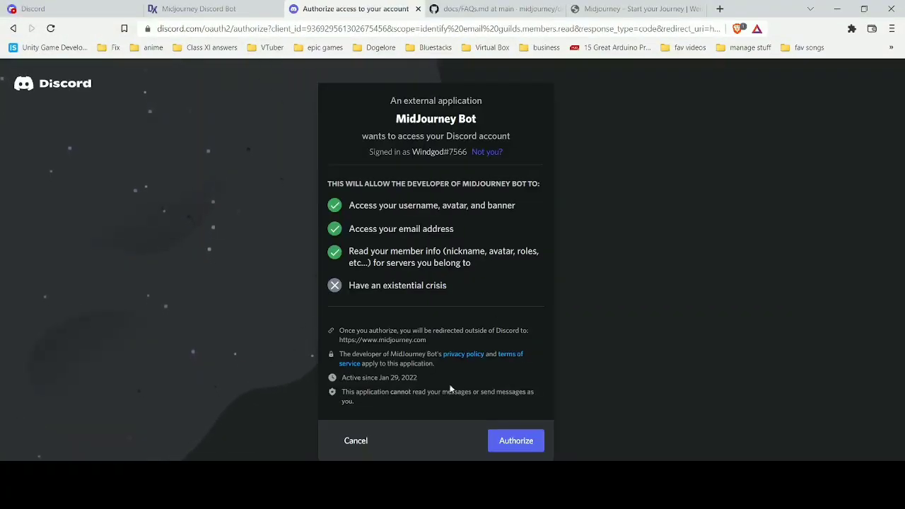
# Step: Grant MidJourney Bot access to the account, then return to the Midjourney Discord Bot article
pyautogui.click(525, 448)
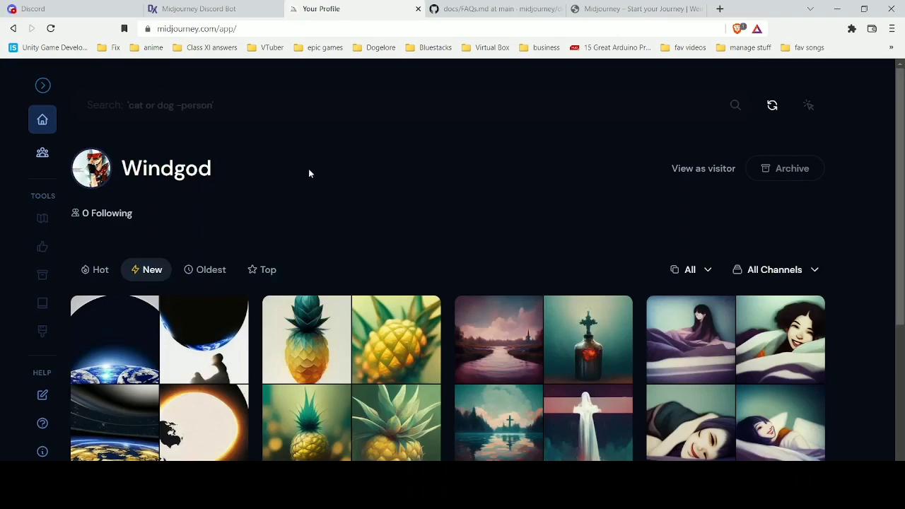
pyautogui.click(226, 9)
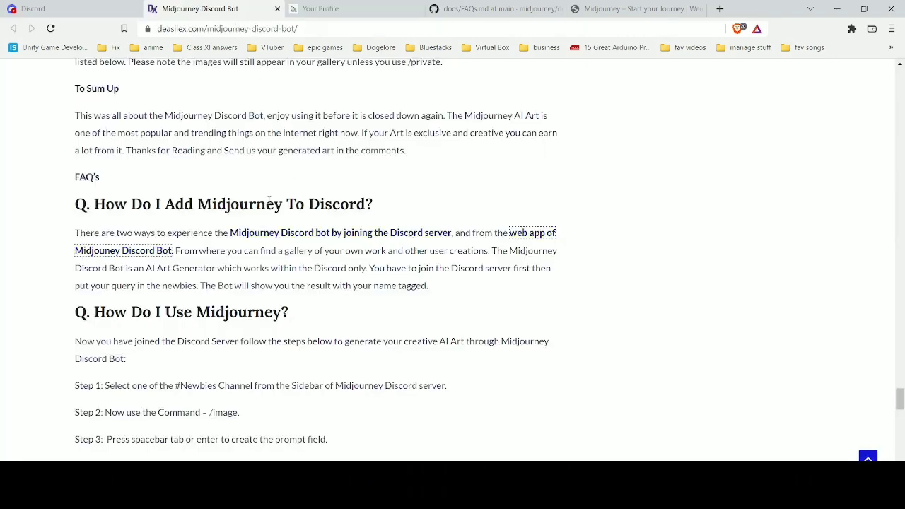
# Step: Accept the Midjourney server invite from the article link and browse the announcements channel
pyautogui.moveTo(223, 233); pyautogui.dragTo(456, 233)
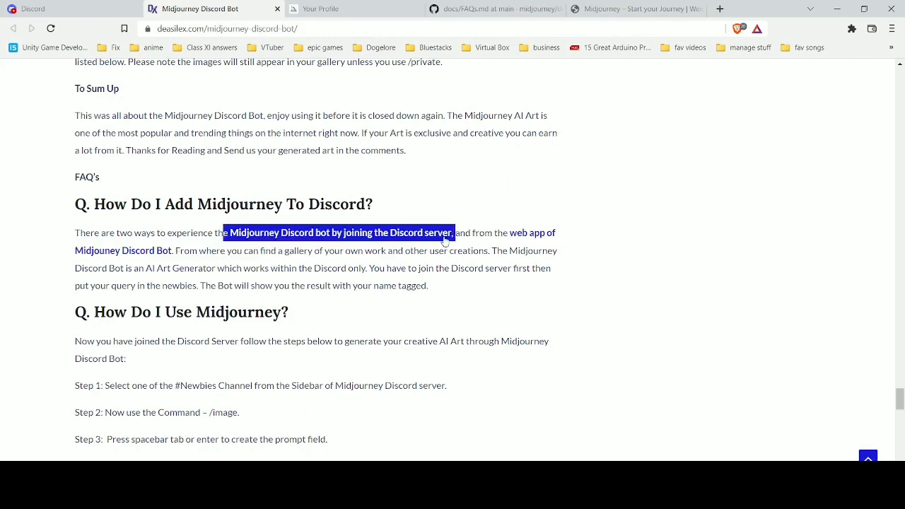
pyautogui.click(462, 259)
pyautogui.click(438, 236)
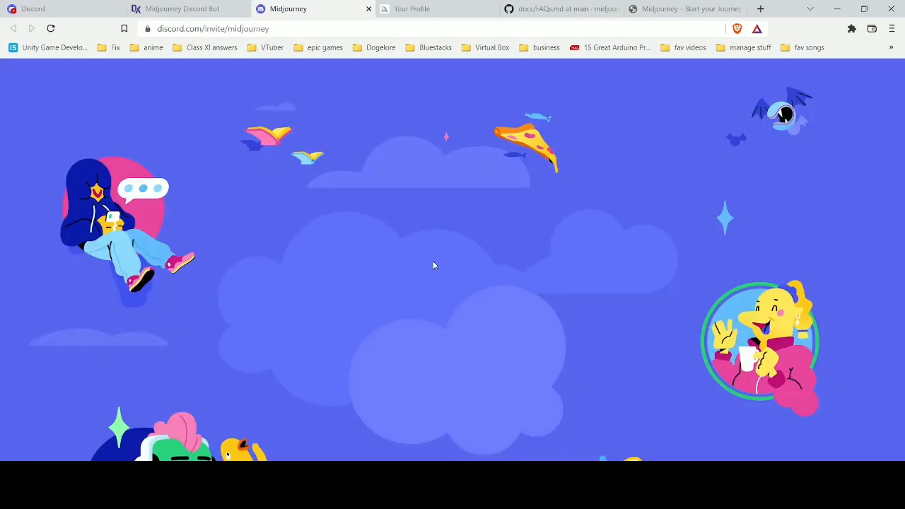
pyautogui.click(445, 336)
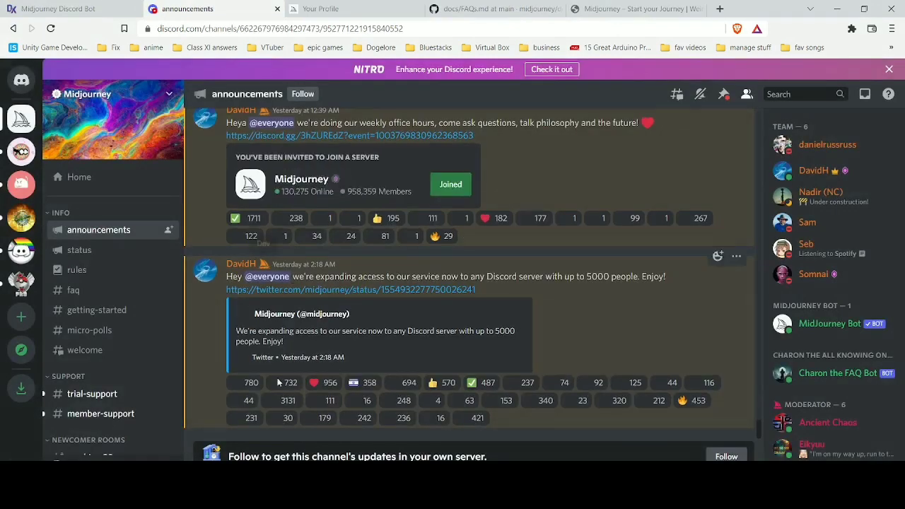
pyautogui.scroll(-3, 122, 373)
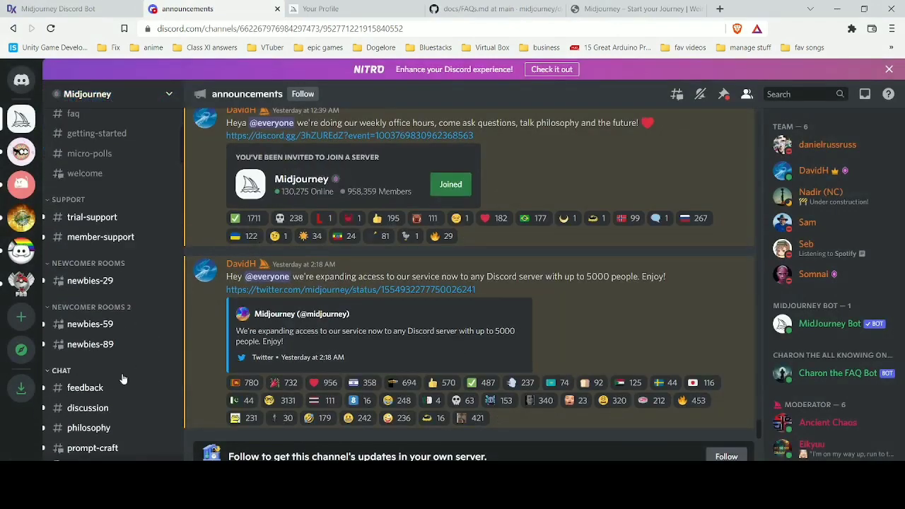
pyautogui.scroll(3, 123, 375)
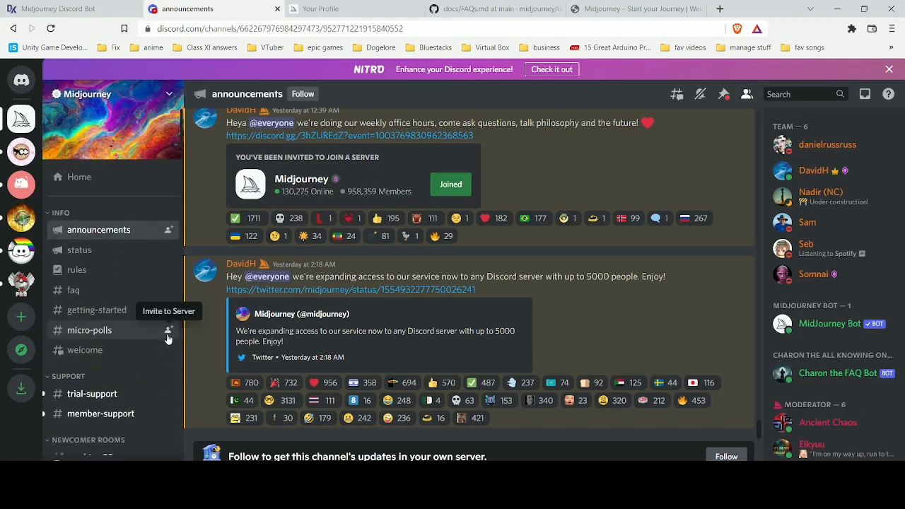
pyautogui.scroll(-2, 143, 376)
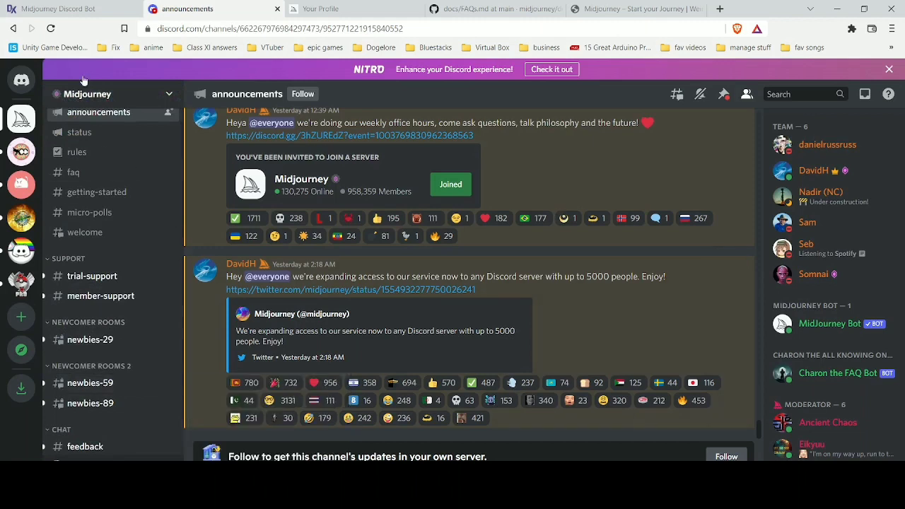
# Step: Reload Discord and open the newbies-29 channel under Newcomer Rooms
pyautogui.click(50, 28)
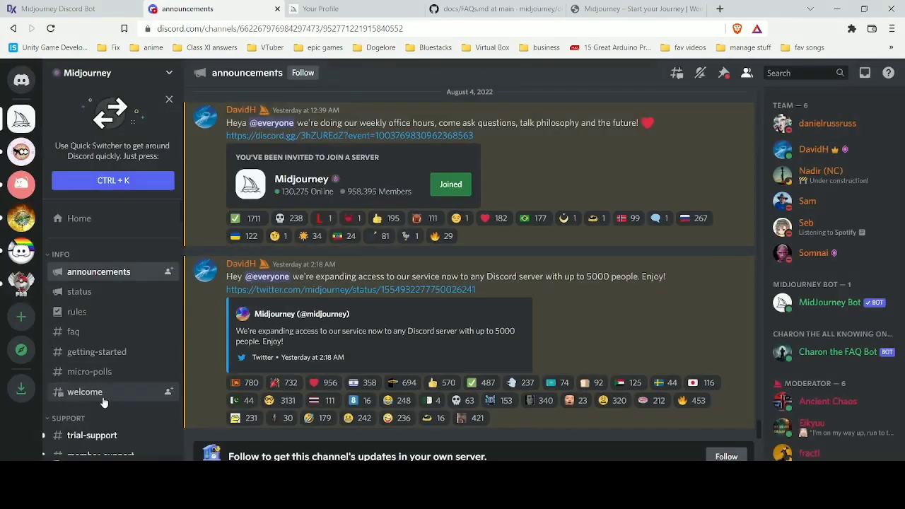
pyautogui.scroll(-3, 89, 424)
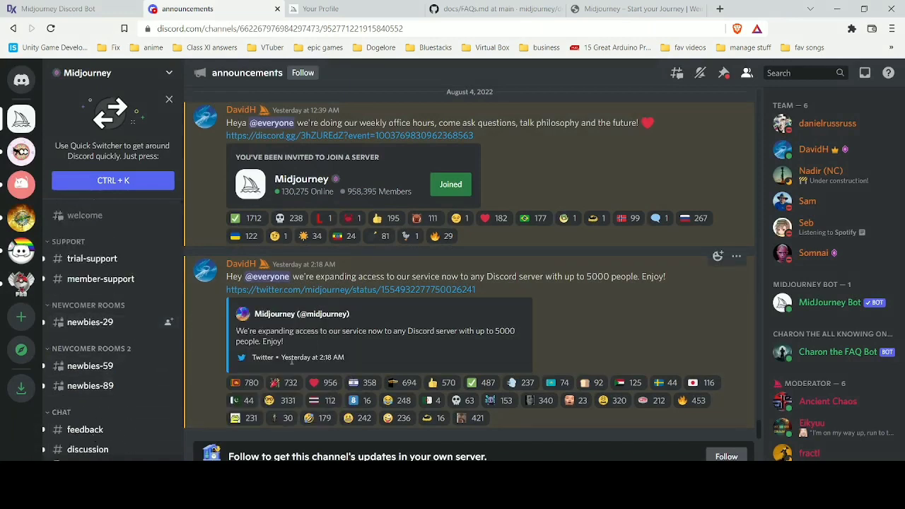
pyautogui.click(92, 328)
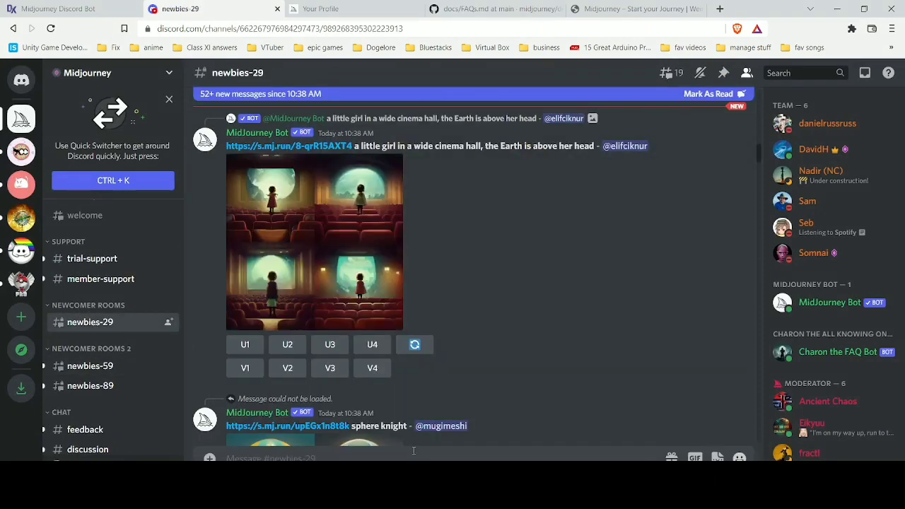
pyautogui.scroll(-3, 499, 318)
# Step: Send MidJourney Bot the /imagine prompt 'sky with stars, water background'
pyautogui.write('/')
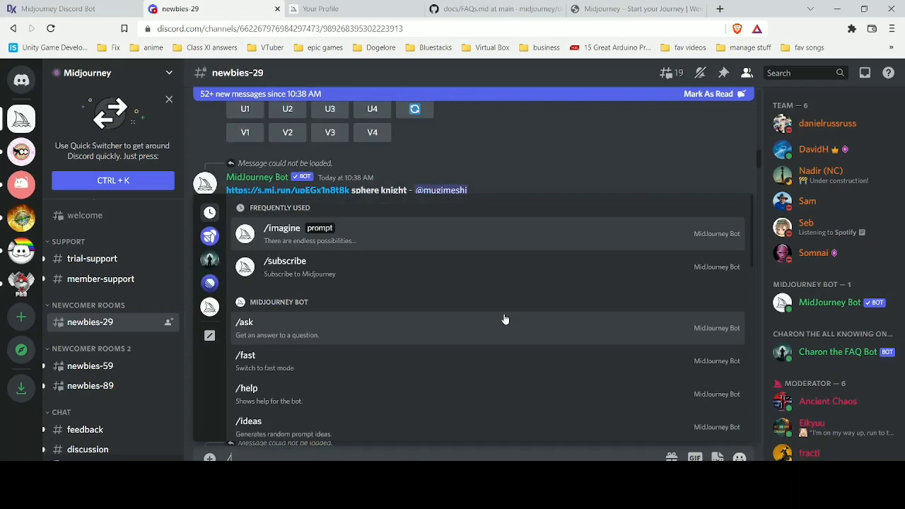
pyautogui.write('ima')
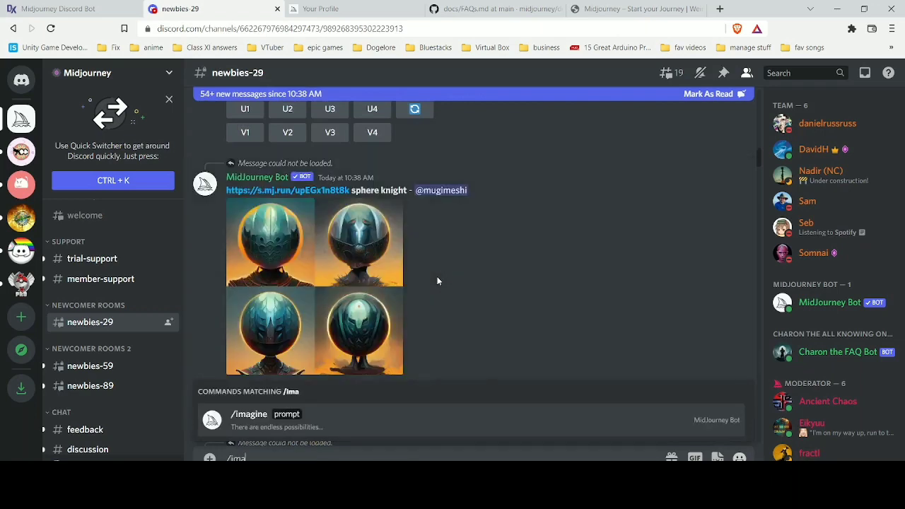
pyautogui.press('Tab')
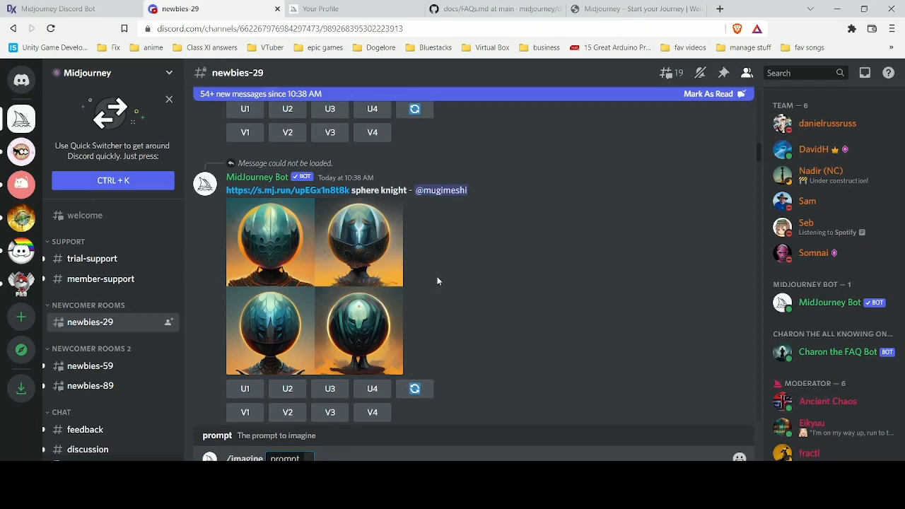
pyautogui.write('sky')
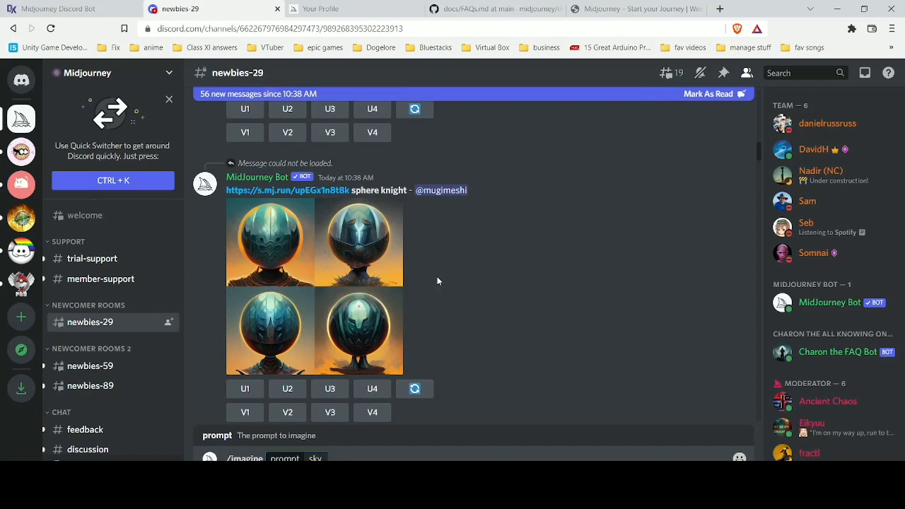
pyautogui.write('with stars')
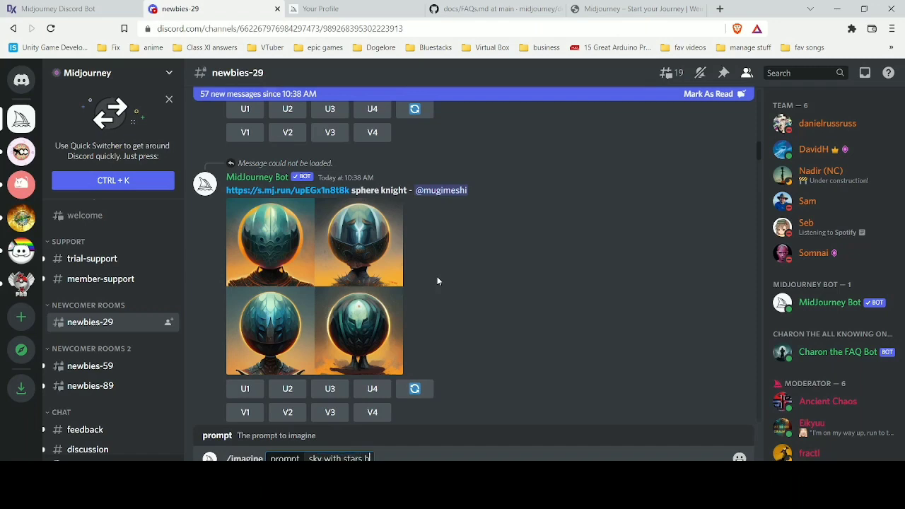
pyautogui.write(' w')
pyautogui.write('ater h')
pyautogui.write('ackground')
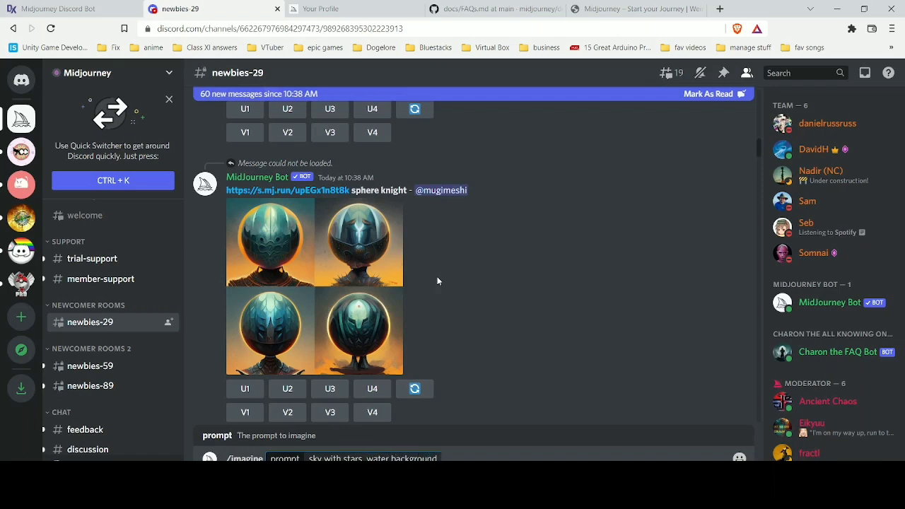
pyautogui.press('Return')
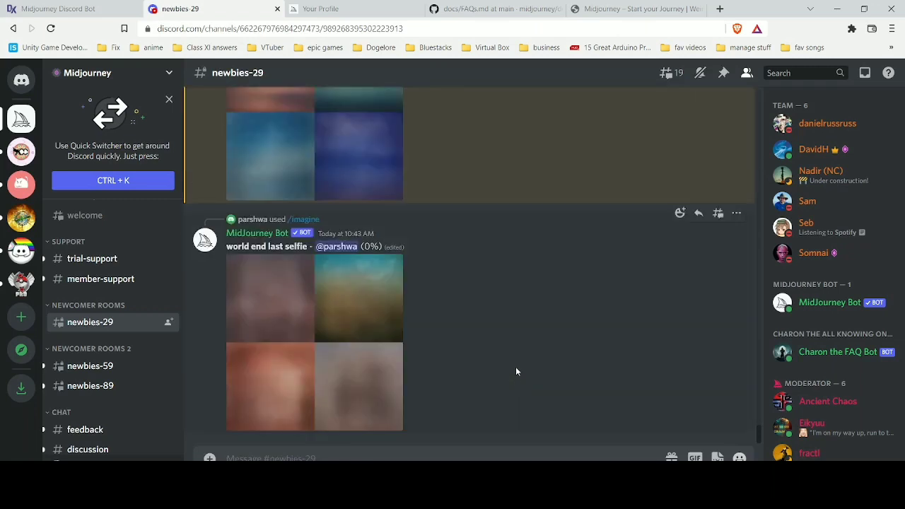
# Step: Scroll the newbies-29 chat to the finished star-sky grid with its U/V buttons
pyautogui.scroll(3, 517, 372)
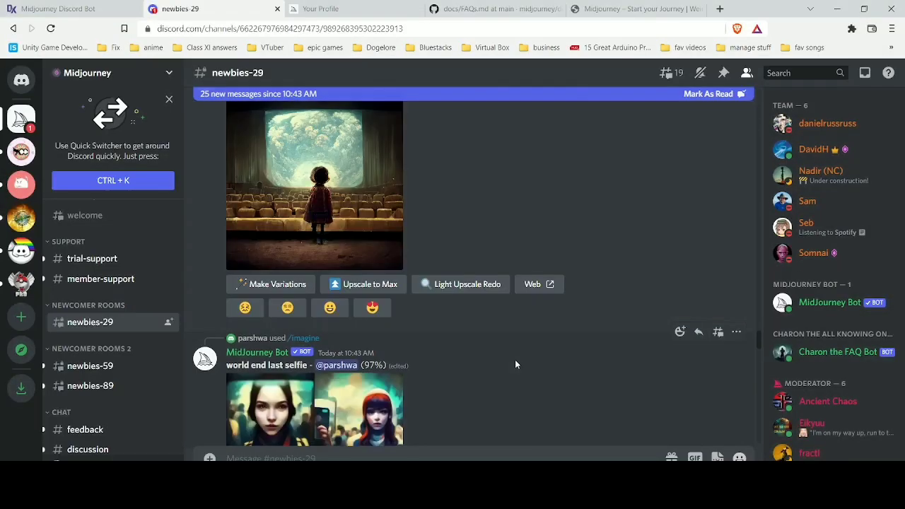
pyautogui.scroll(5, 634, 323)
pyautogui.scroll(-5, 597, 311)
pyautogui.scroll(2, 427, 225)
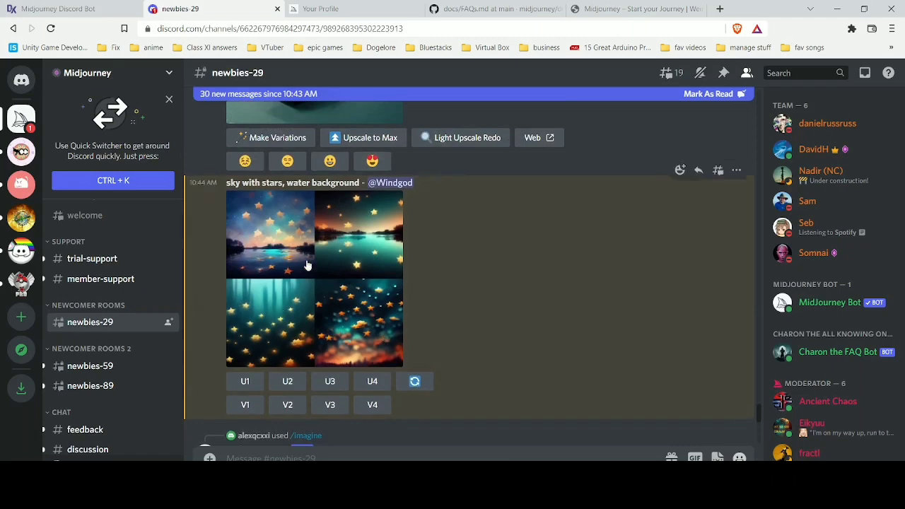
# Step: Preview the star-sky grid enlarged, then request the U1 upscale of its first image
pyautogui.click(276, 250)
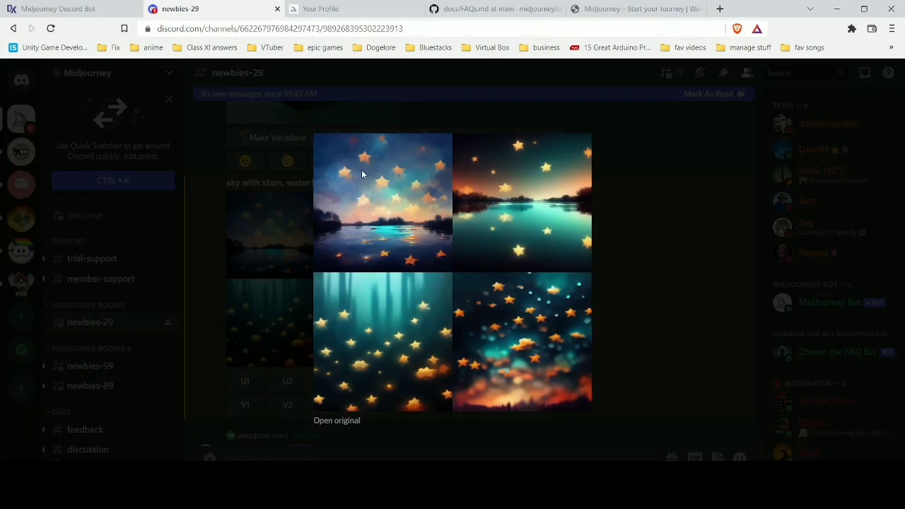
pyautogui.click(278, 281)
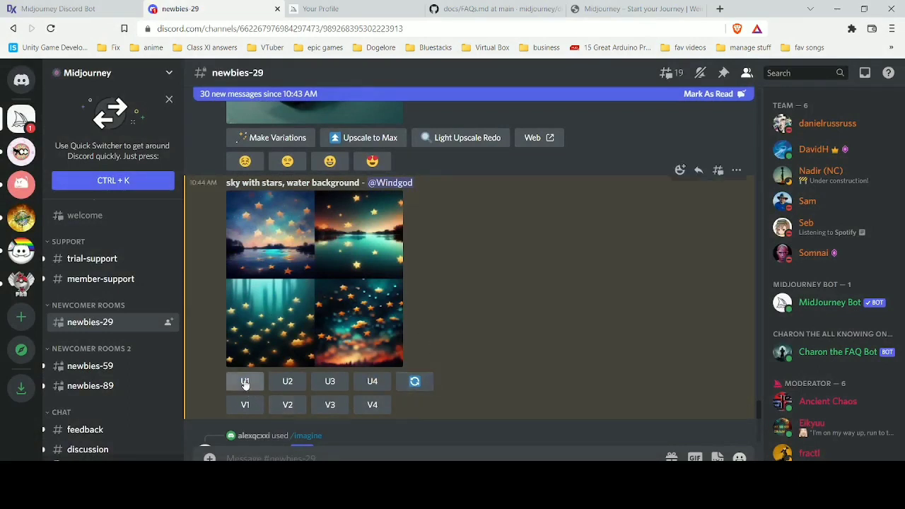
pyautogui.click(244, 381)
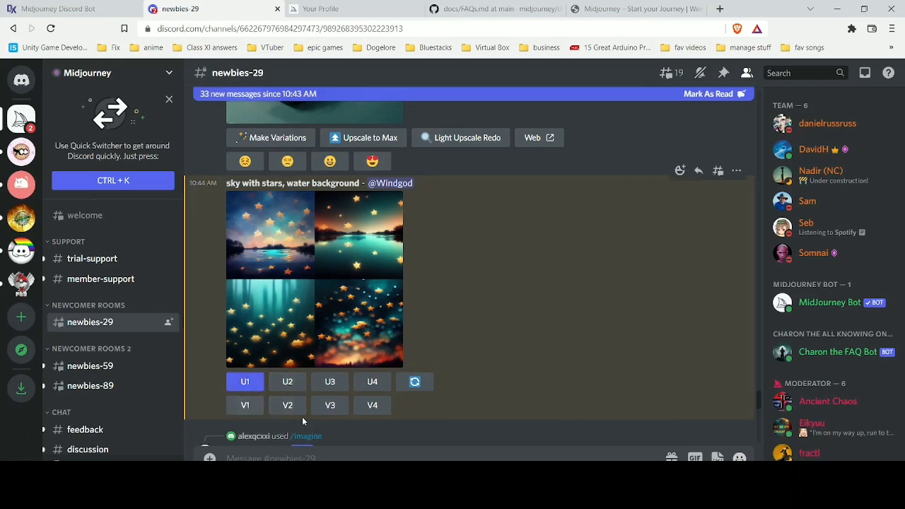
# Step: Request V1 variations and a re-roll of the star-sky grid, then highlight the Upscaling progress line
pyautogui.click(253, 411)
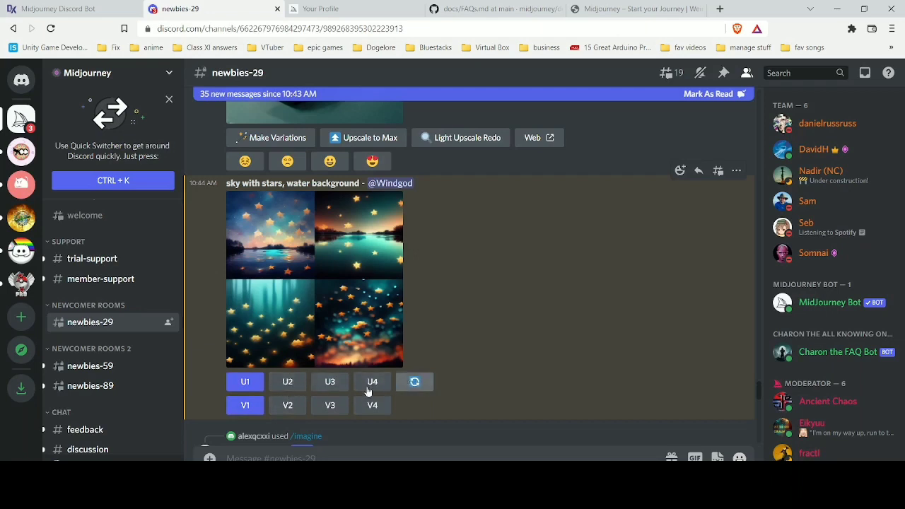
pyautogui.click(243, 407)
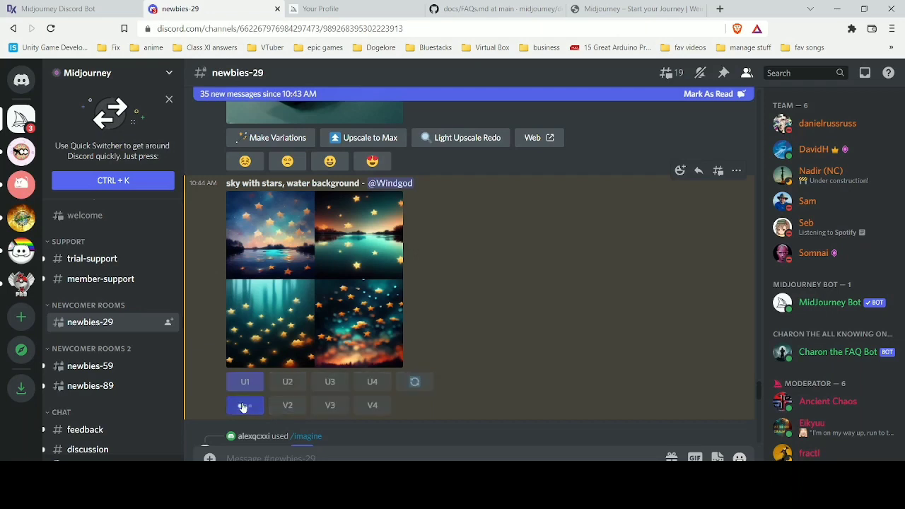
pyautogui.click(418, 382)
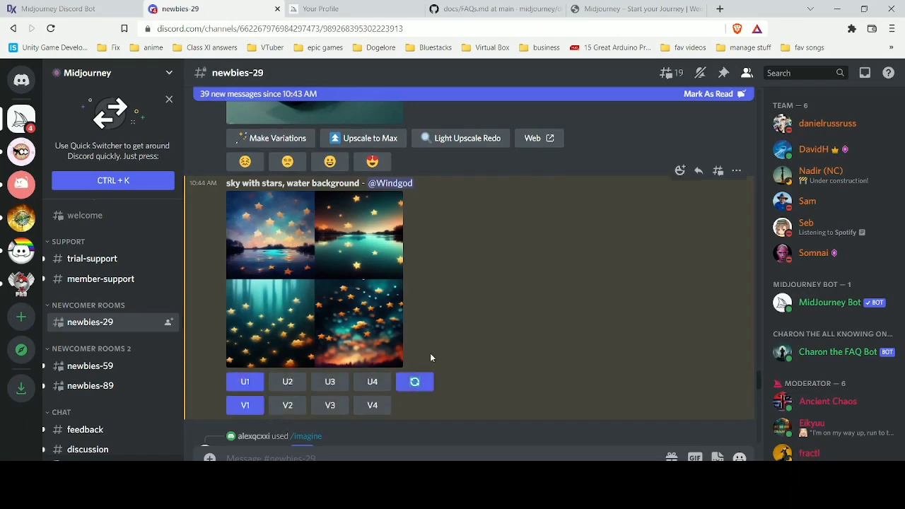
pyautogui.scroll(-15, 359, 293)
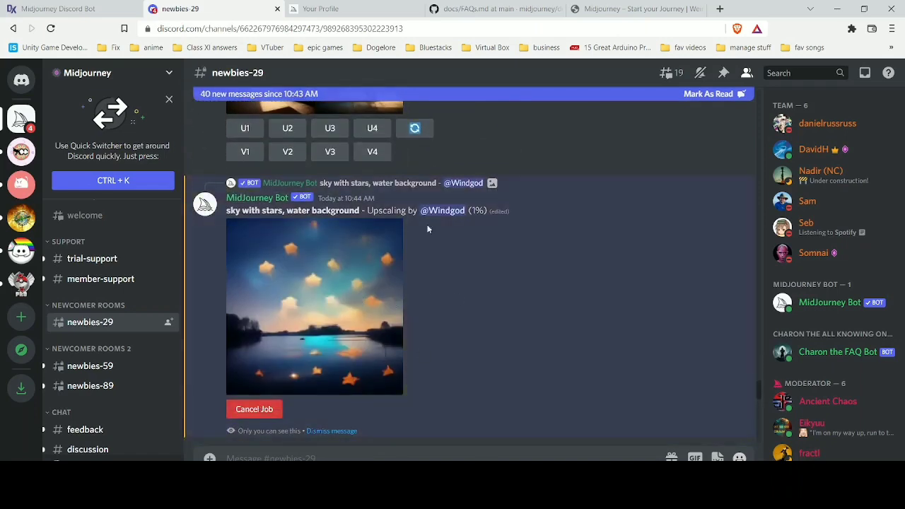
pyautogui.moveTo(229, 209); pyautogui.dragTo(418, 225)
# Step: Mark new messages as read and preview the re-rolled star-sky grid enlarged
pyautogui.click(417, 224)
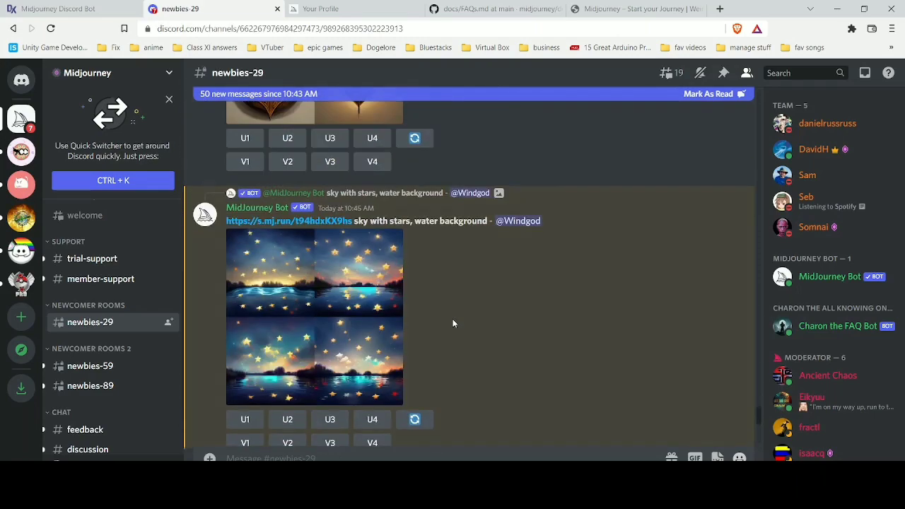
pyautogui.click(703, 94)
pyautogui.click(282, 298)
pyautogui.click(251, 365)
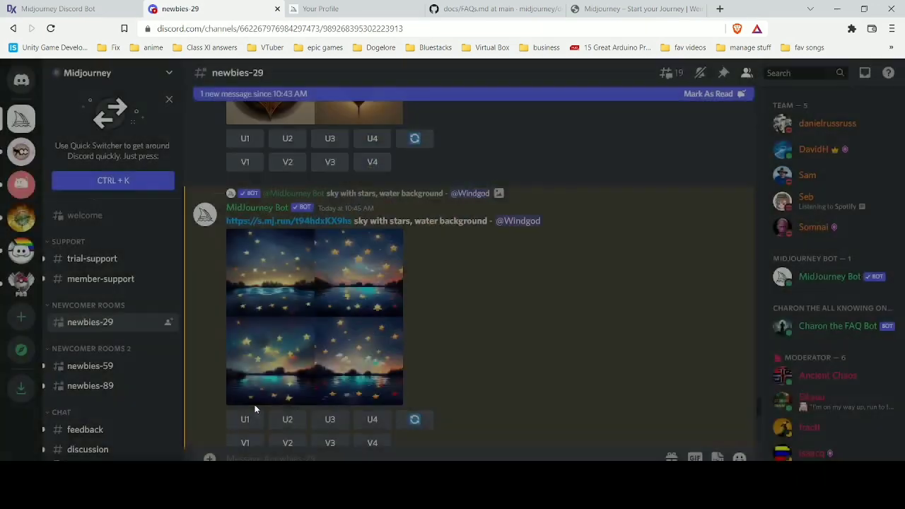
# Step: Upscale the re-rolled grid's first and fourth images (U1, U4) and re-roll it again
pyautogui.click(247, 419)
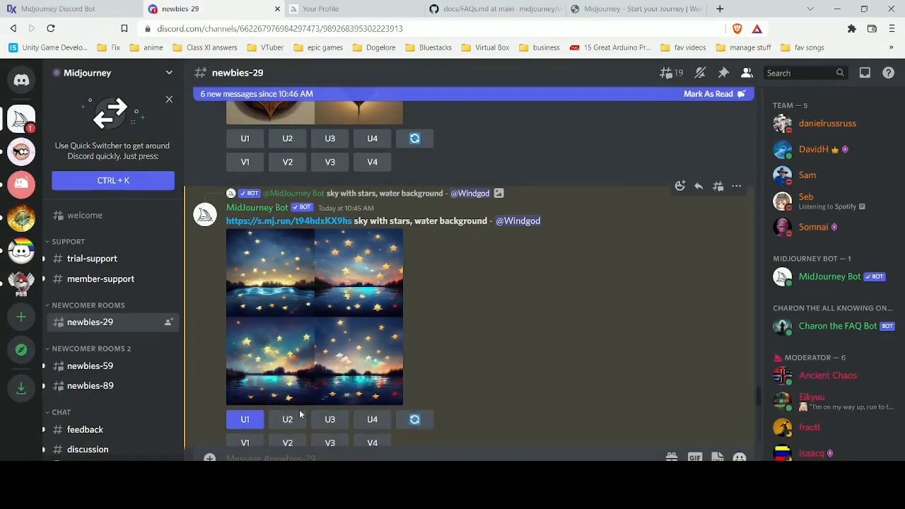
pyautogui.click(246, 420)
pyautogui.click(371, 419)
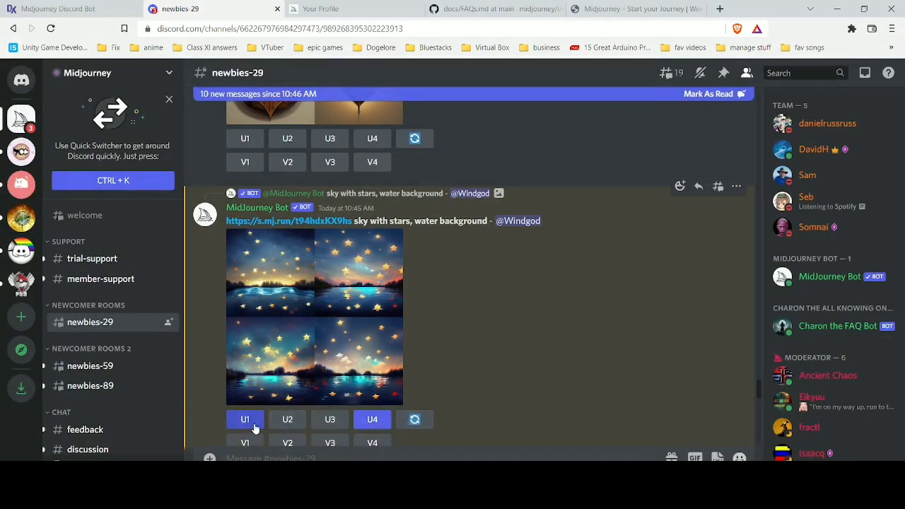
pyautogui.click(414, 421)
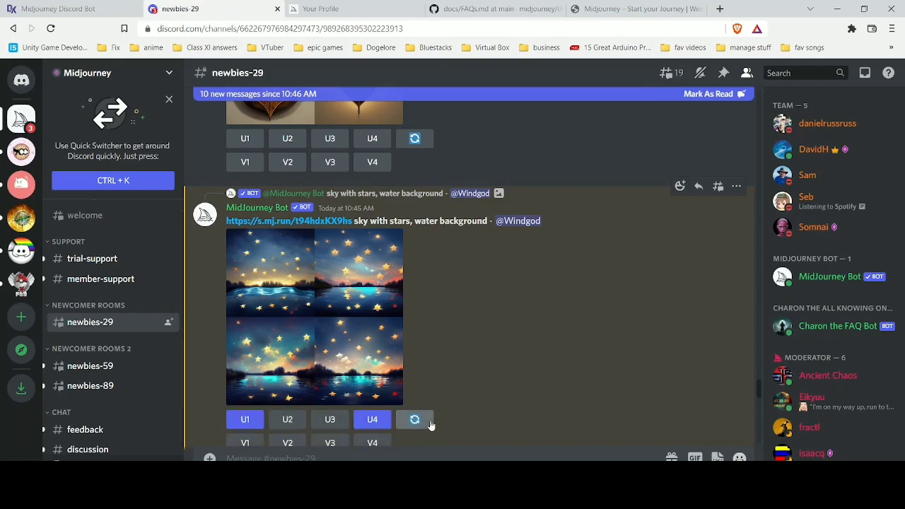
pyautogui.click(414, 420)
pyautogui.scroll(-10, 522, 356)
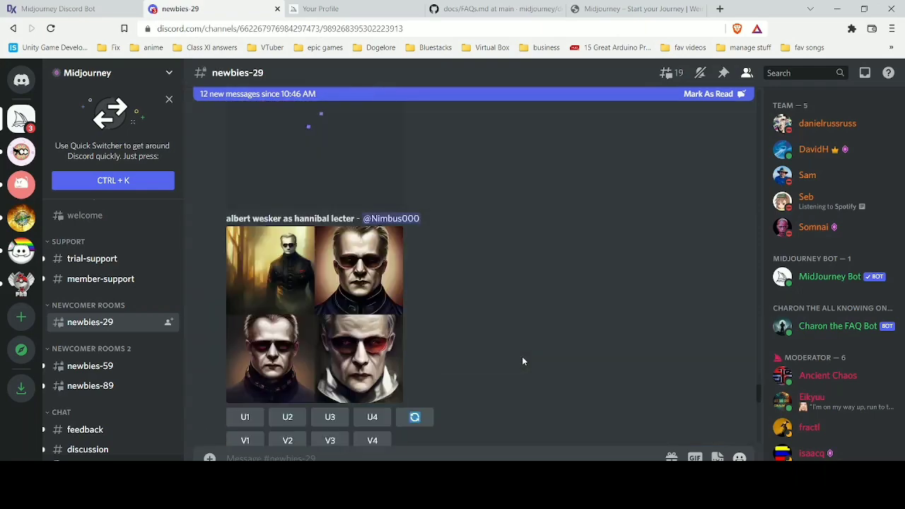
pyautogui.scroll(-15, 523, 361)
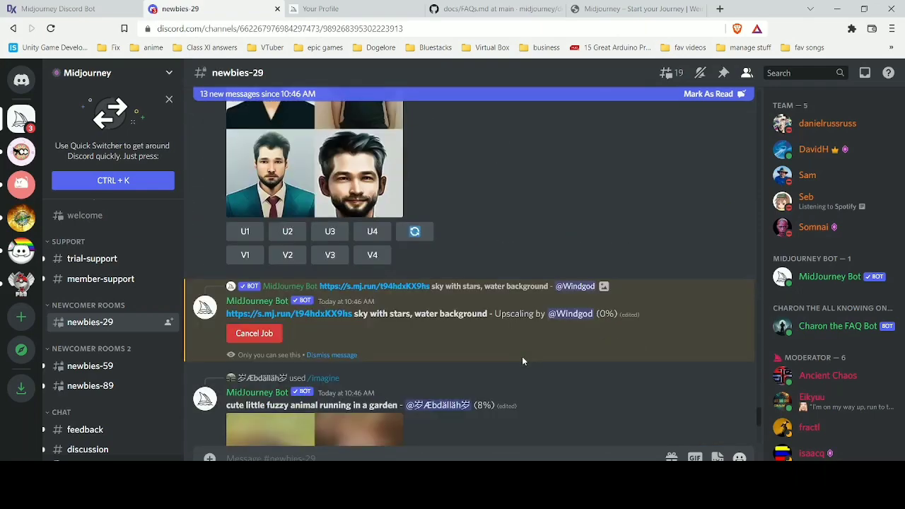
pyautogui.scroll(3, 522, 357)
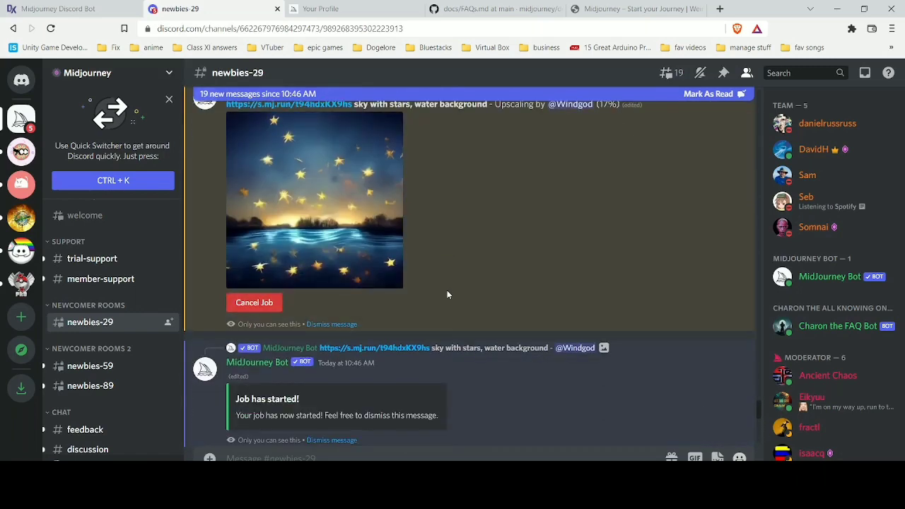
# Step: Save the upscaled 'sky with stars, water background' image to the computer, then close the enlarged view
pyautogui.click(353, 230)
pyautogui.rightClick(426, 251)
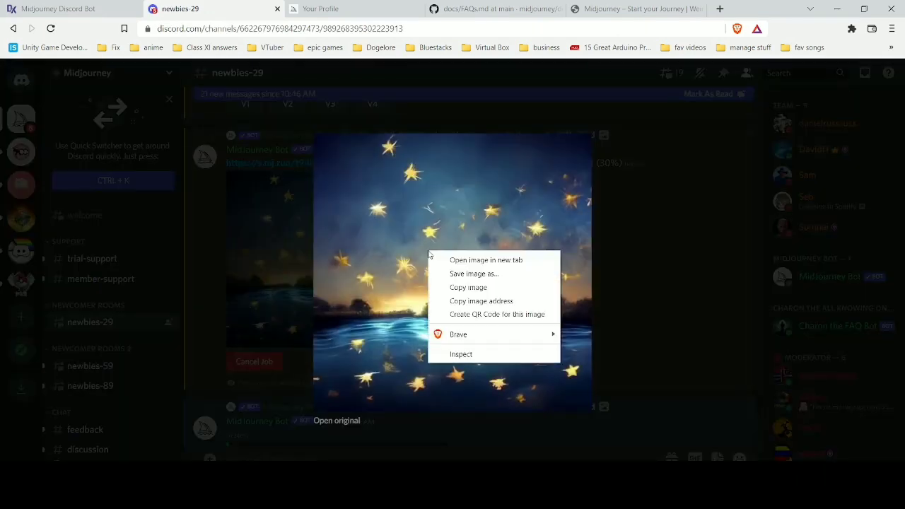
pyautogui.click(491, 274)
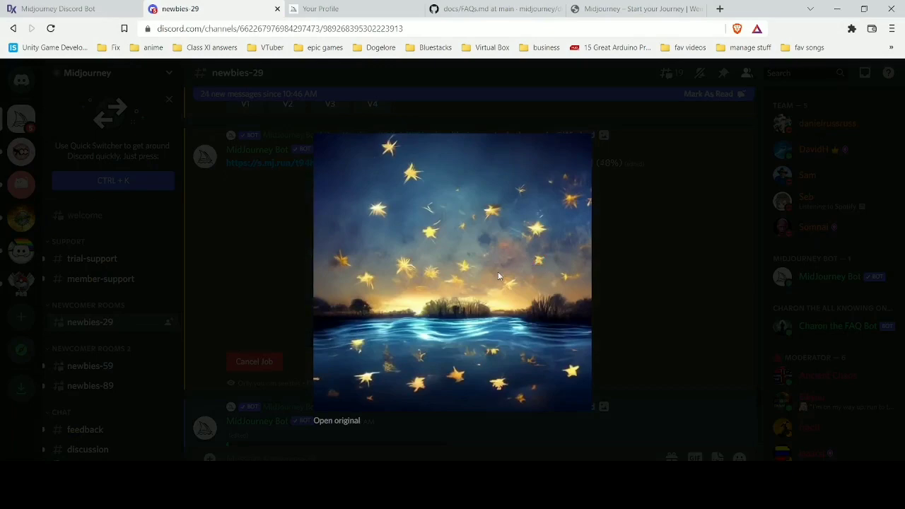
pyautogui.click(345, 264)
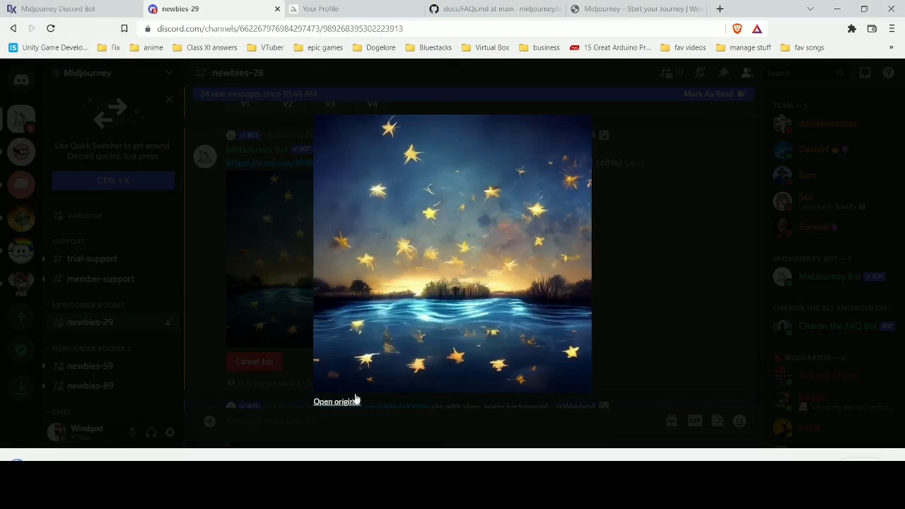
pyautogui.click(633, 230)
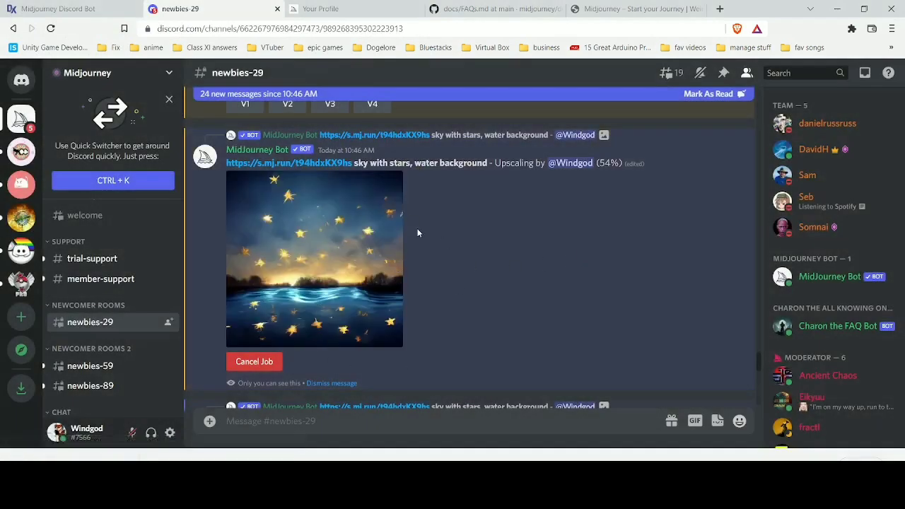
# Step: Reload the Midjourney profile gallery and scroll down to the star-sky results
pyautogui.click(332, 9)
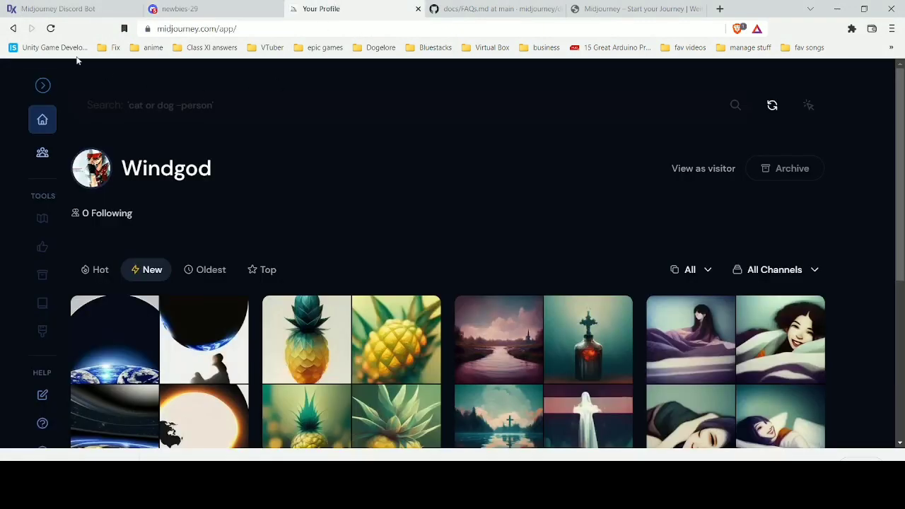
pyautogui.click(50, 29)
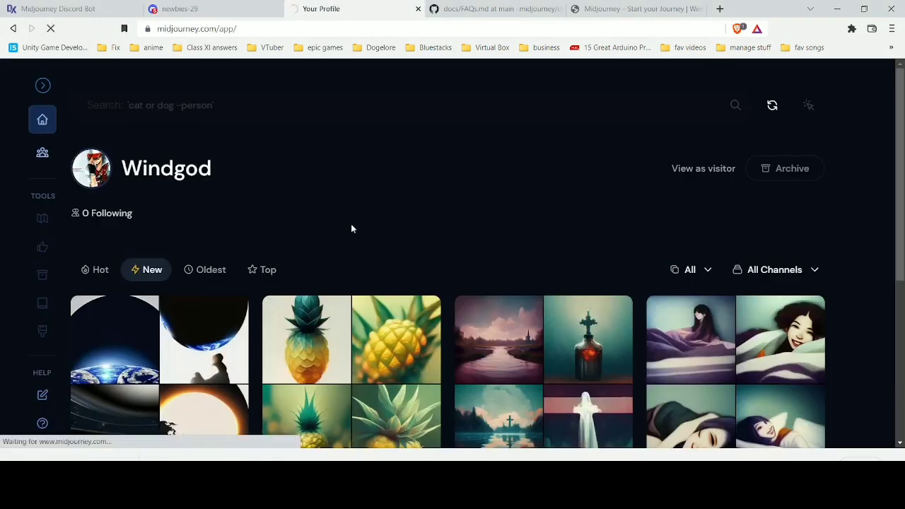
pyautogui.scroll(-1, 353, 230)
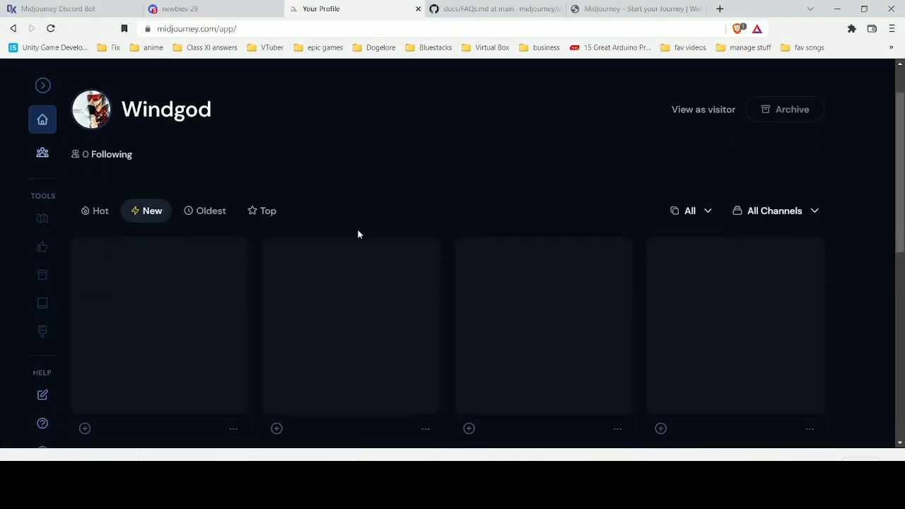
pyautogui.scroll(-3, 340, 233)
pyautogui.scroll(3, 212, 226)
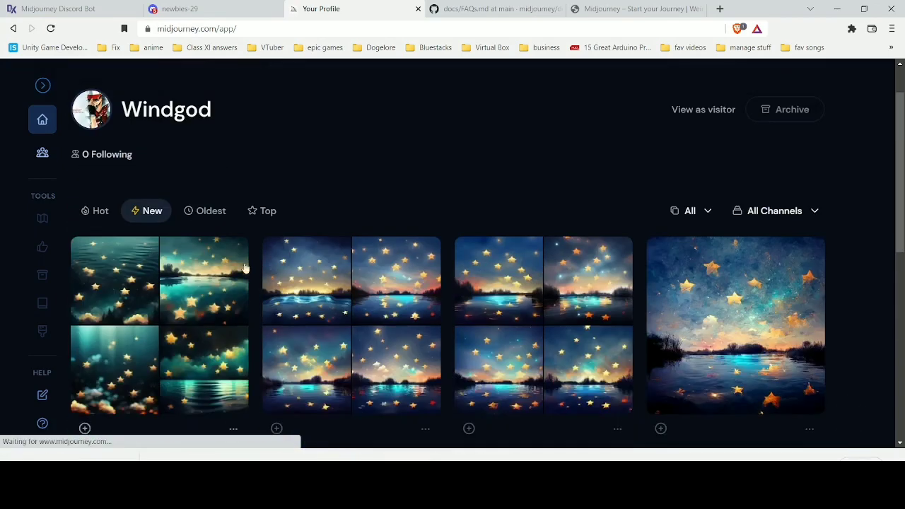
pyautogui.scroll(-2, 227, 270)
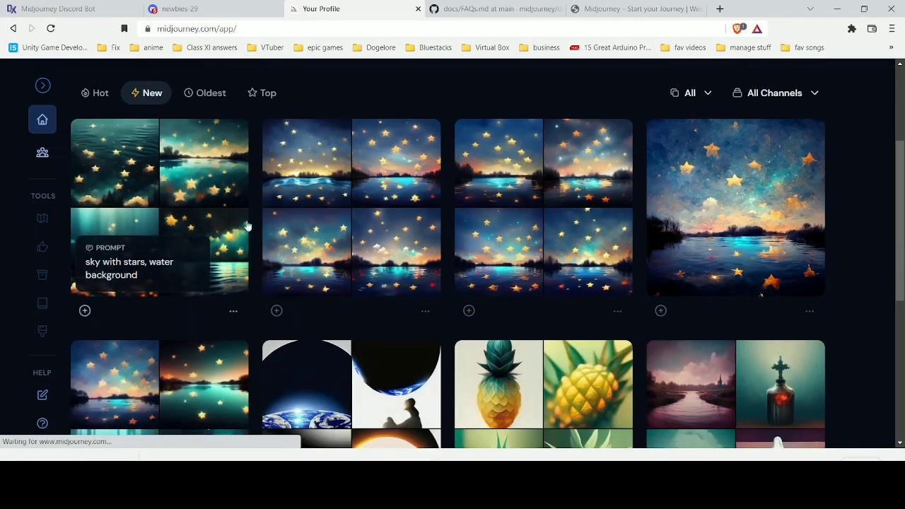
# Step: Copy the command behind the third star-sky result and return to Discord's newbies-29 channel
pyautogui.click(619, 317)
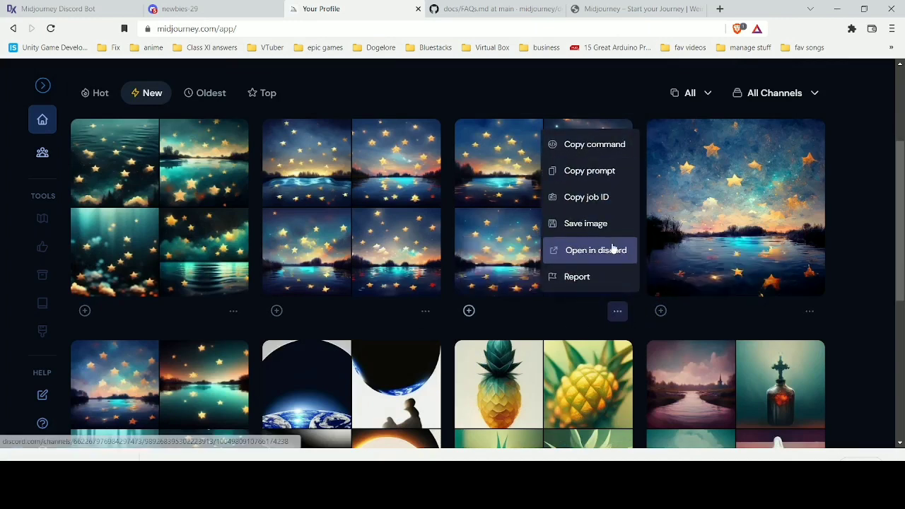
pyautogui.click(618, 146)
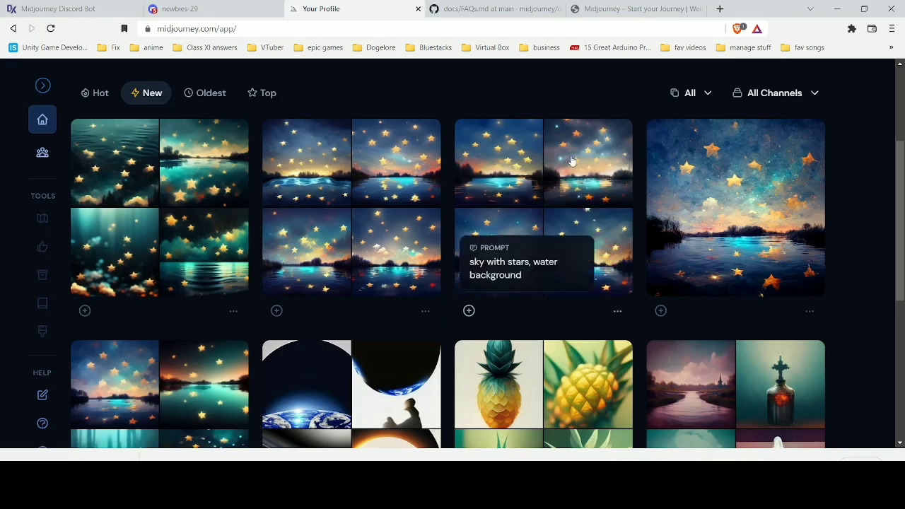
pyautogui.click(178, 9)
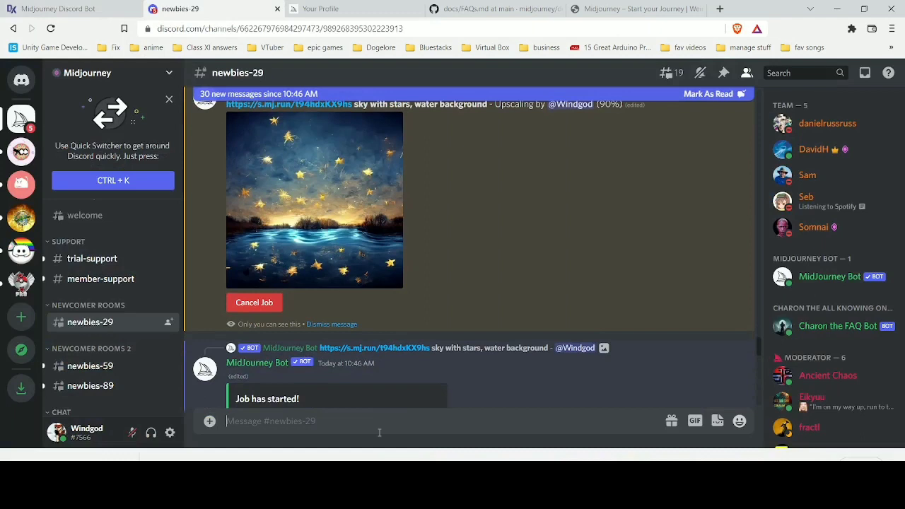
pyautogui.write('/ima')
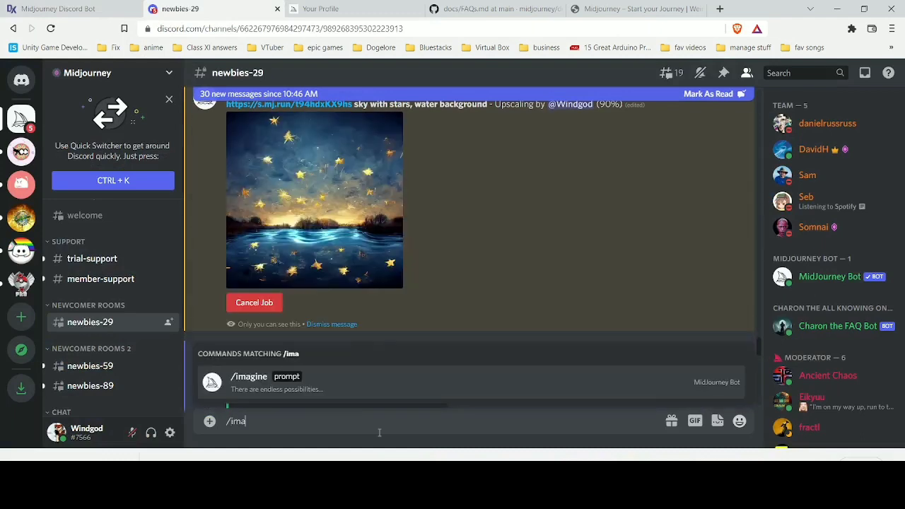
pyautogui.press('Tab')
pyautogui.hotkey('ctrl', 'v')
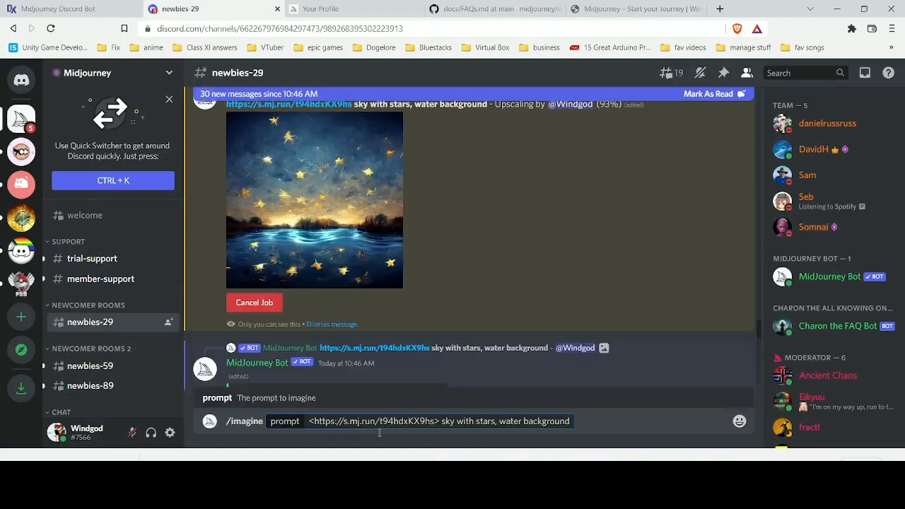
pyautogui.moveTo(442, 424); pyautogui.dragTo(573, 427)
pyautogui.click(573, 427)
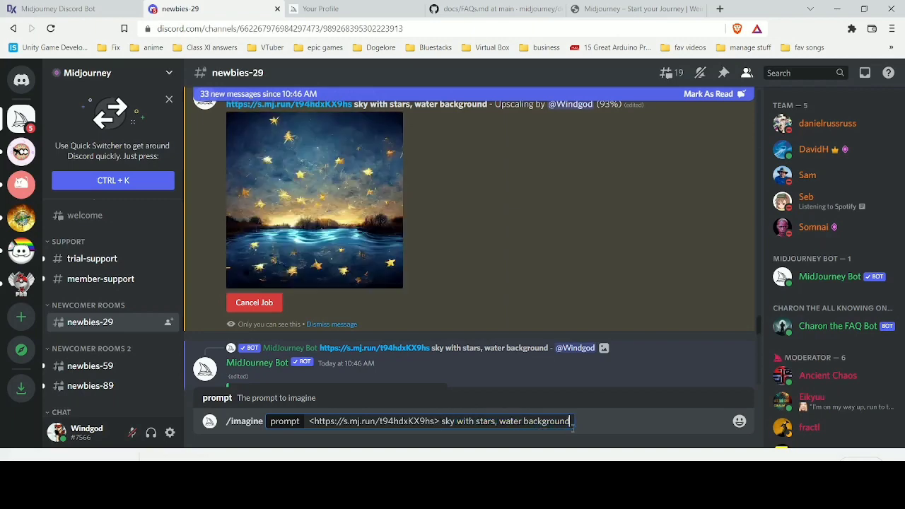
pyautogui.click(348, 6)
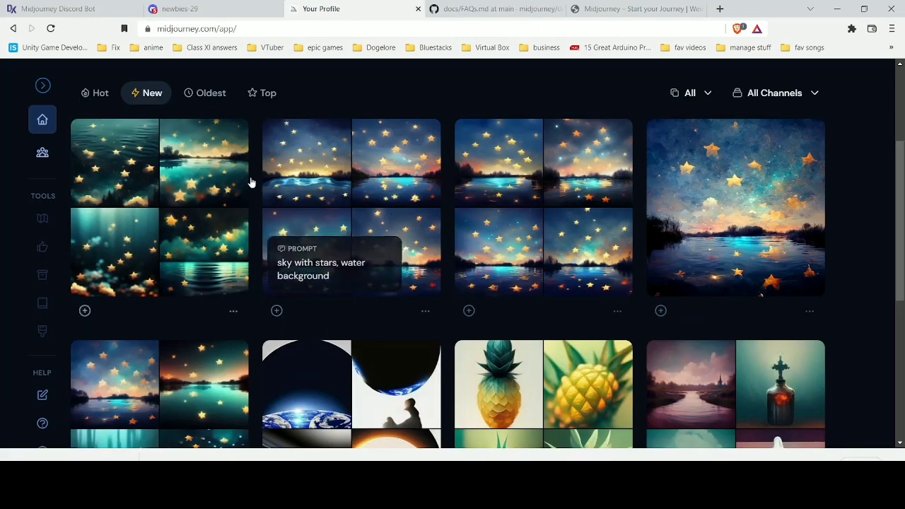
pyautogui.click(230, 4)
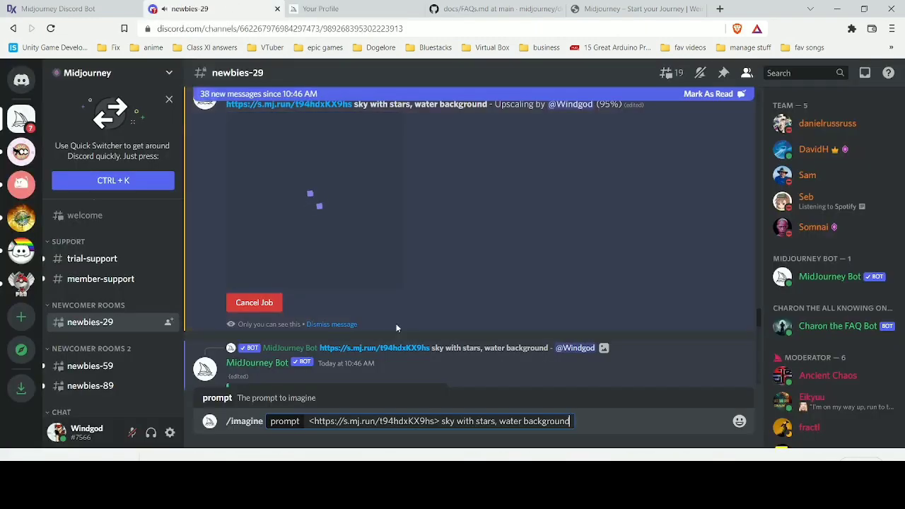
pyautogui.hotkey('ctrl', 'a')
pyautogui.press('BackSpace')
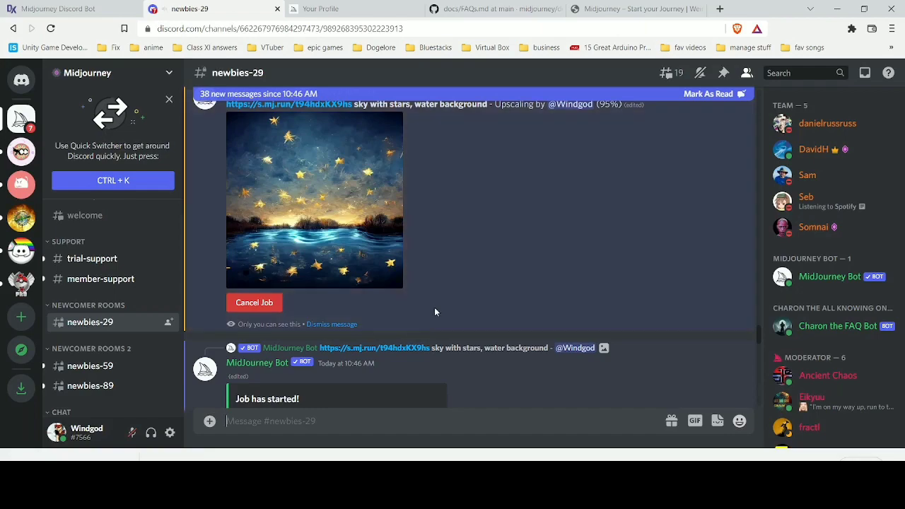
# Step: Skim the FAQs.md sections on image prompts, text prompt weights and error messages, then go back
pyautogui.click(456, 6)
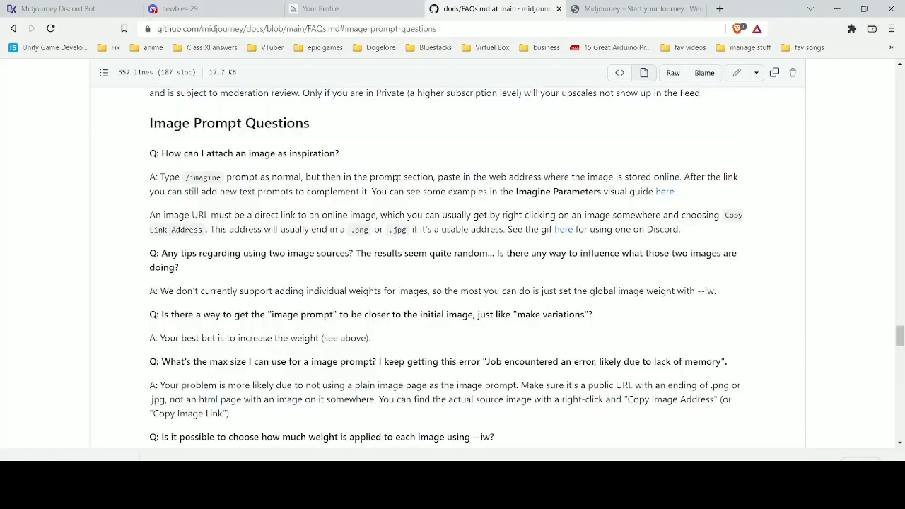
pyautogui.scroll(-7, 398, 178)
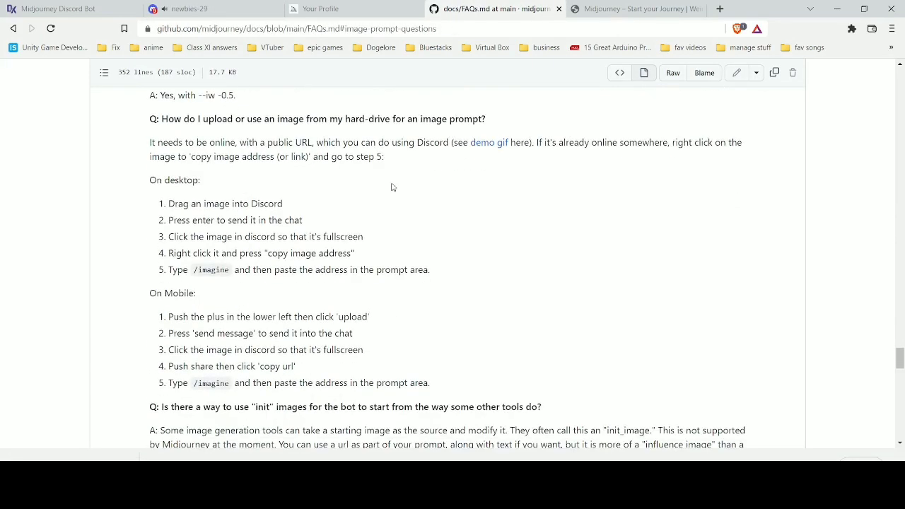
pyautogui.scroll(-5, 383, 197)
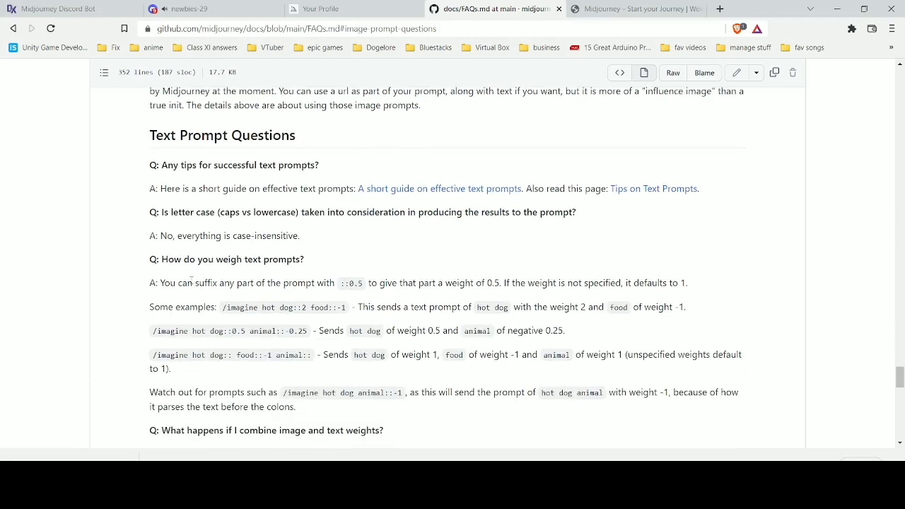
pyautogui.scroll(-5, 222, 199)
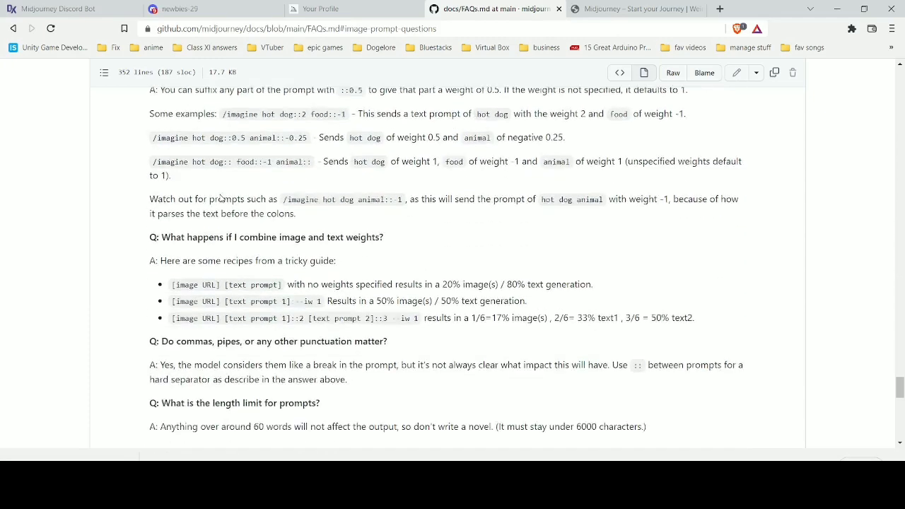
pyautogui.click(12, 28)
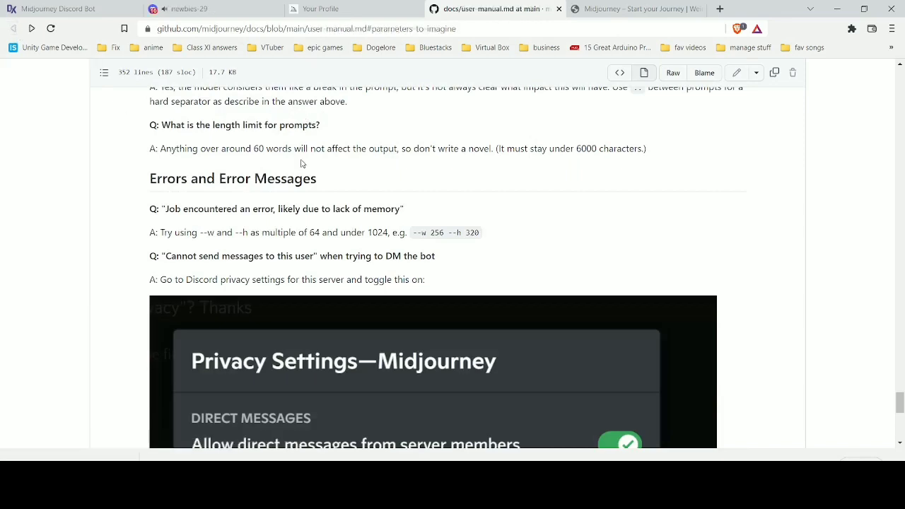
# Step: Mark the newbies-29 channel's new messages as read, then bring up the Midjourney user manual
pyautogui.click(249, 8)
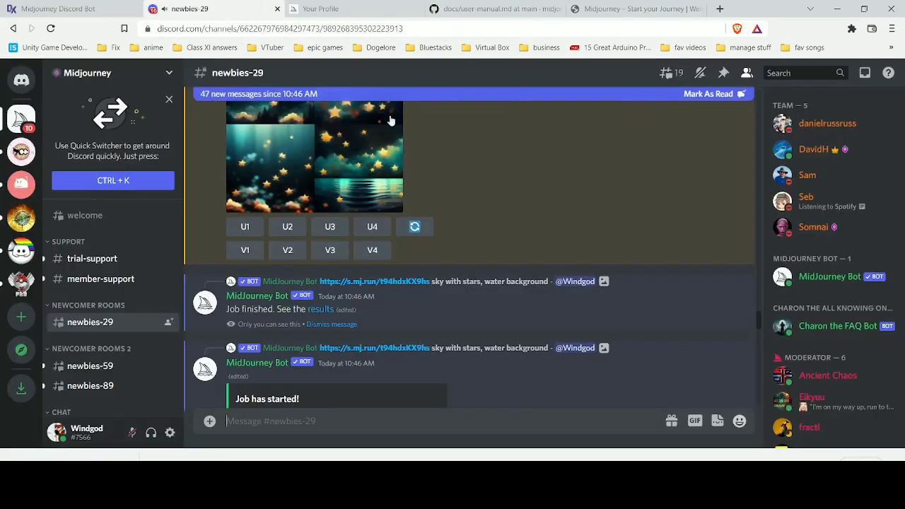
pyautogui.click(697, 94)
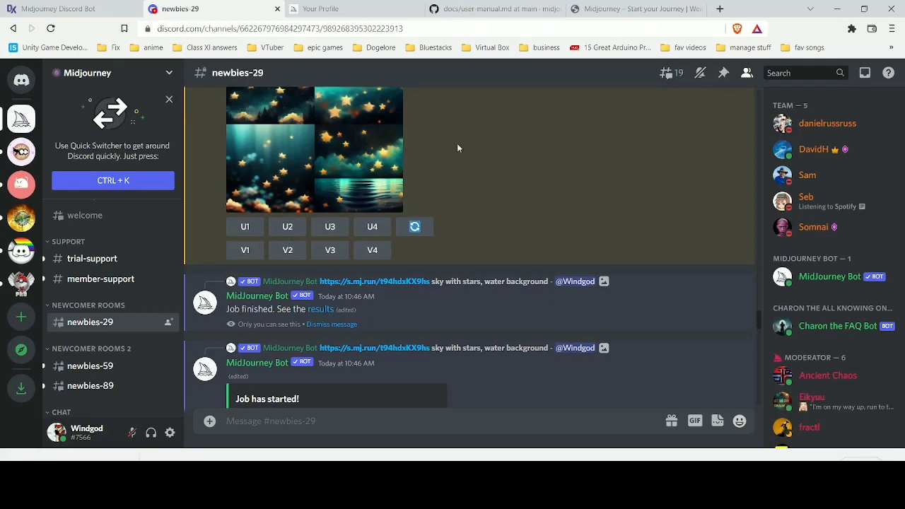
pyautogui.click(392, 14)
pyautogui.click(461, 9)
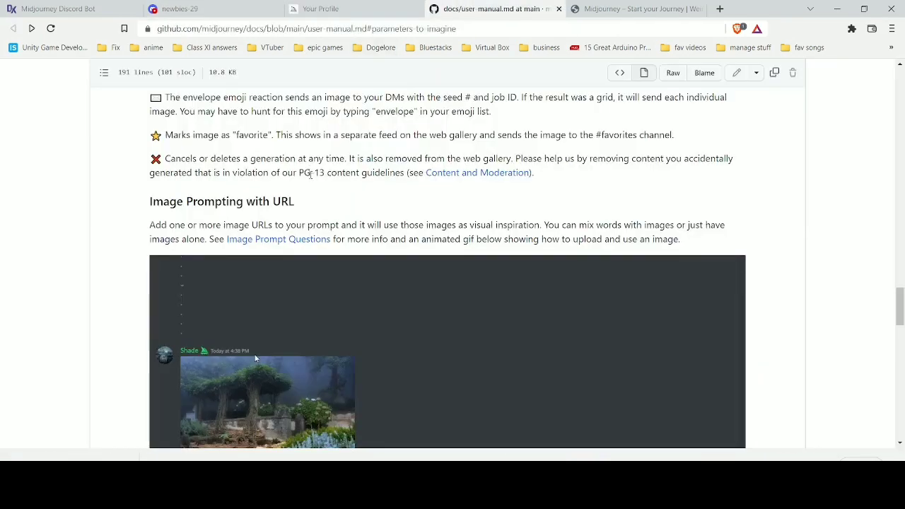
# Step: Review the user manual's public mode, stylize and quality notes, highlighting the public-mode visibility sentence
pyautogui.scroll(-5, 255, 355)
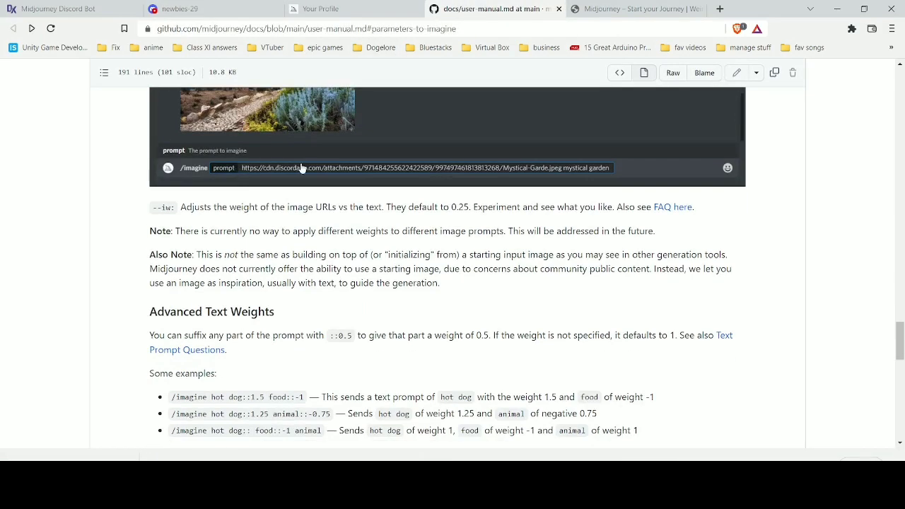
pyautogui.scroll(15, 366, 177)
pyautogui.scroll(10, 367, 178)
pyautogui.scroll(-3, 337, 177)
pyautogui.scroll(2, 337, 177)
pyautogui.scroll(-8, 269, 205)
pyautogui.moveTo(158, 157); pyautogui.dragTo(415, 172)
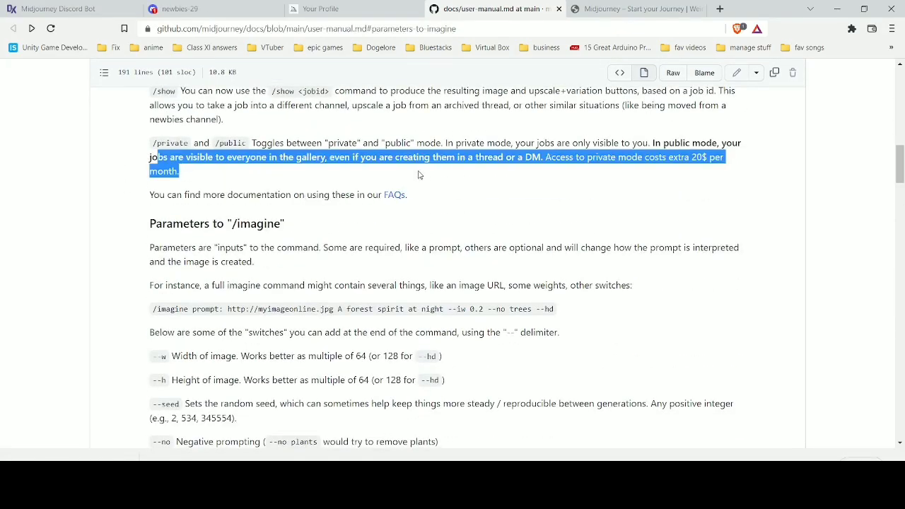
pyautogui.scroll(2, 253, 144)
pyautogui.moveTo(151, 182); pyautogui.dragTo(374, 212)
pyautogui.click(375, 213)
# Step: Highlight the --iw image weight explanation, which defaults to 0.25
pyautogui.scroll(-15, 403, 269)
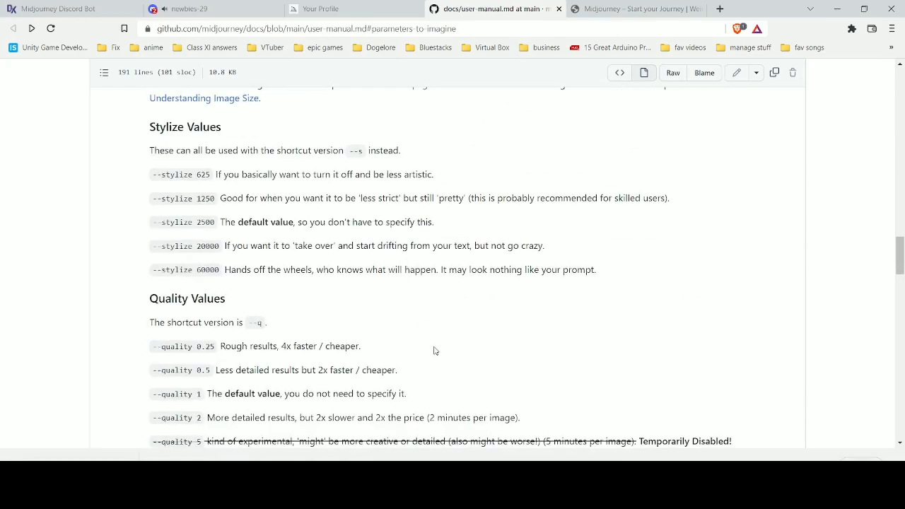
pyautogui.scroll(-15, 435, 352)
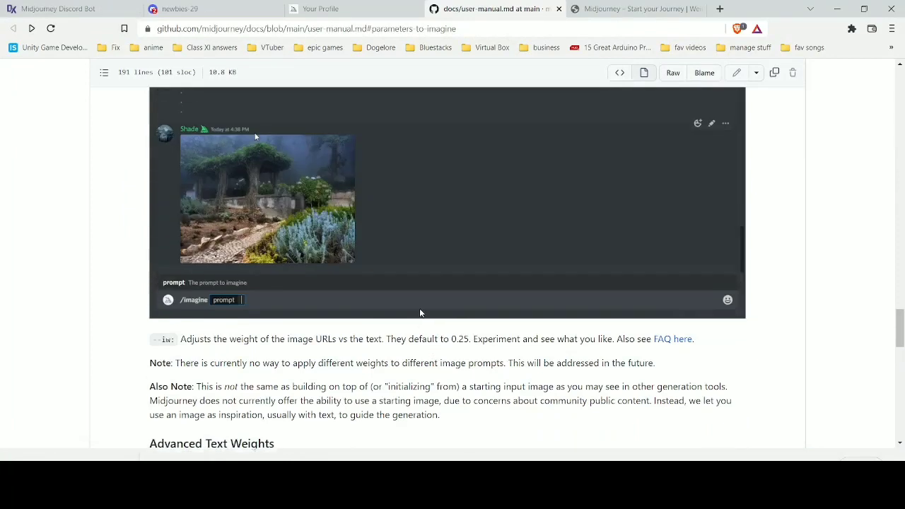
pyautogui.scroll(1, 420, 313)
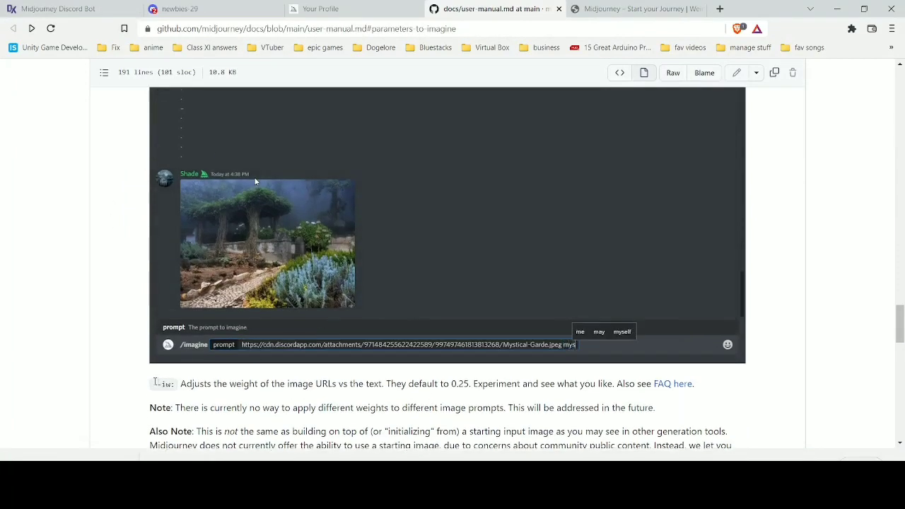
pyautogui.moveTo(154, 384); pyautogui.dragTo(639, 380)
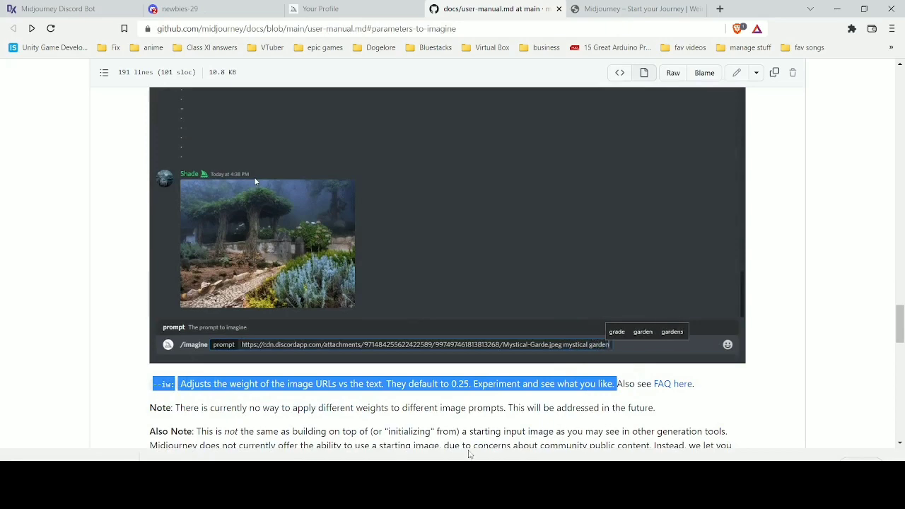